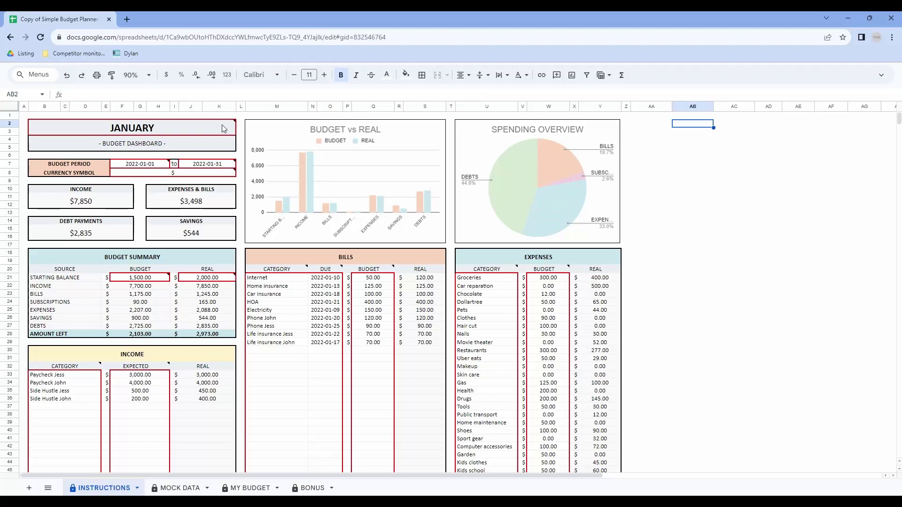
left_click(47, 116)
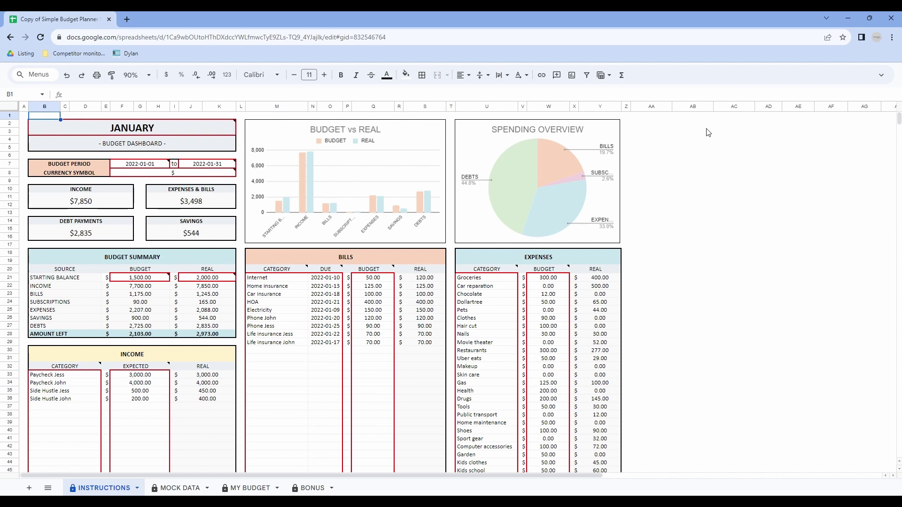
key("Down")
key("Return")
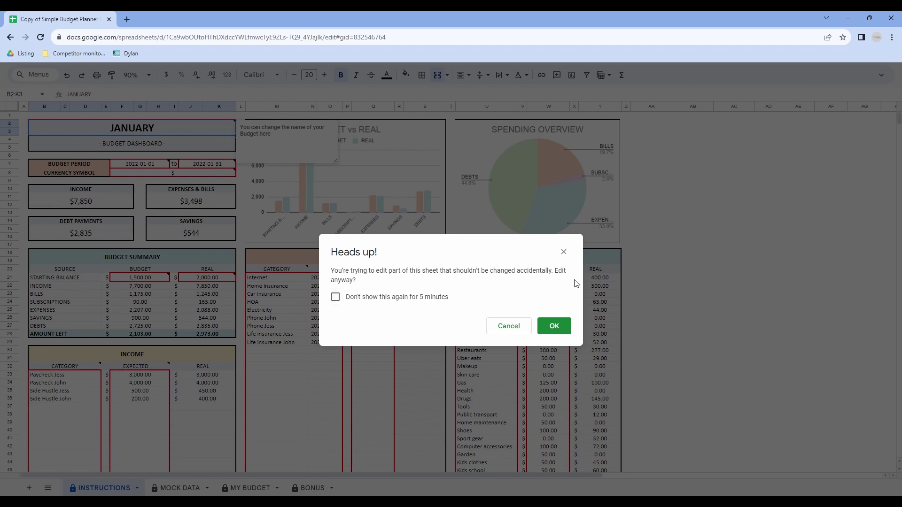
left_click(569, 255)
left_click(636, 127)
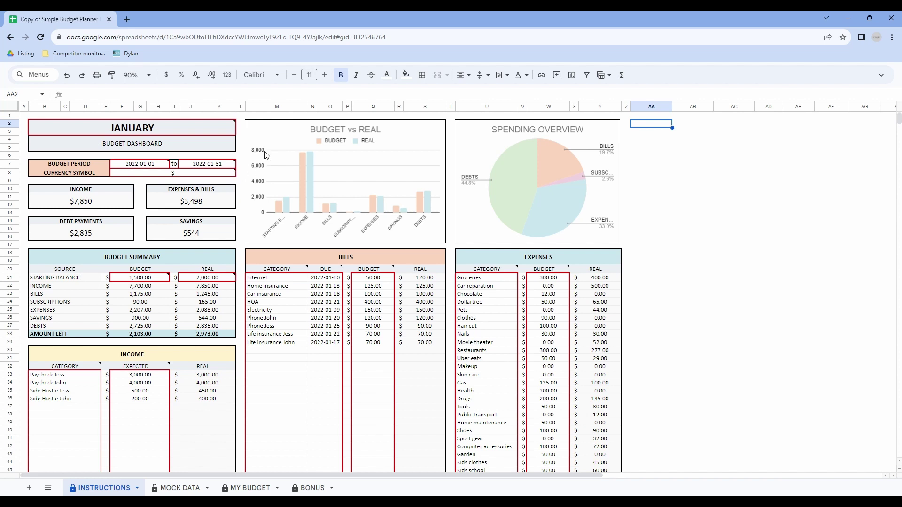
Examine the cell notes, budget tables and transaction tracker on the INSTRUCTIONS sheet
mouse_move(199, 124)
mouse_move(219, 167)
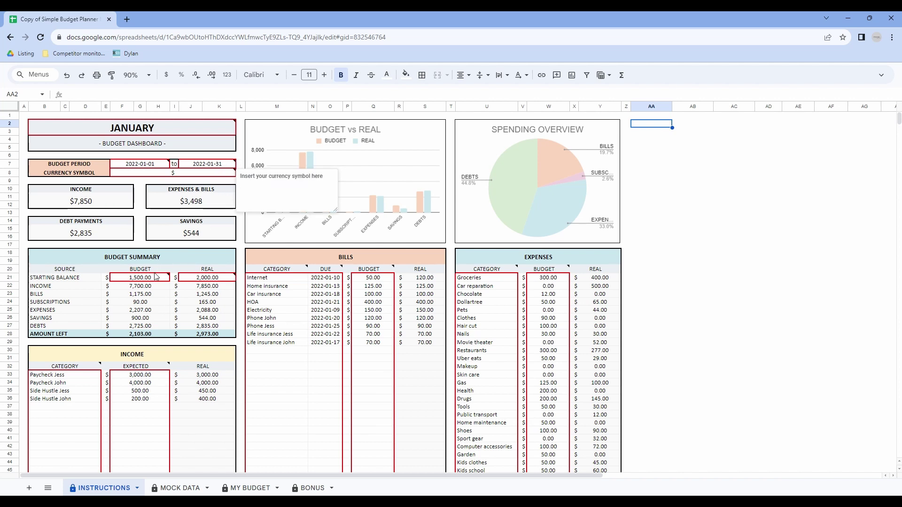
mouse_move(151, 279)
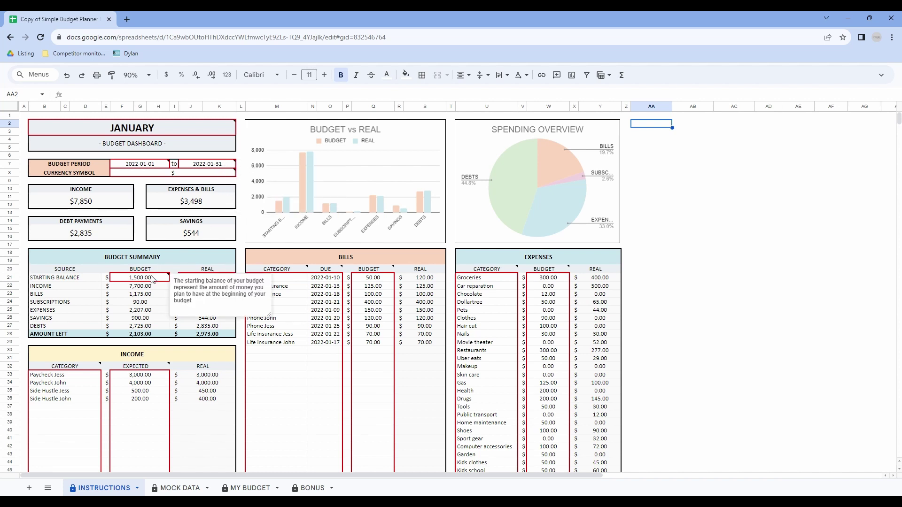
mouse_move(299, 273)
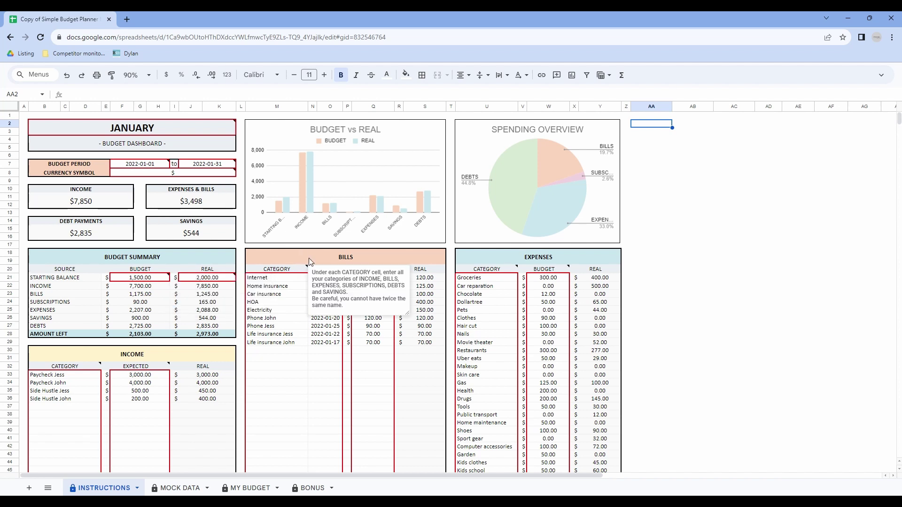
mouse_move(385, 272)
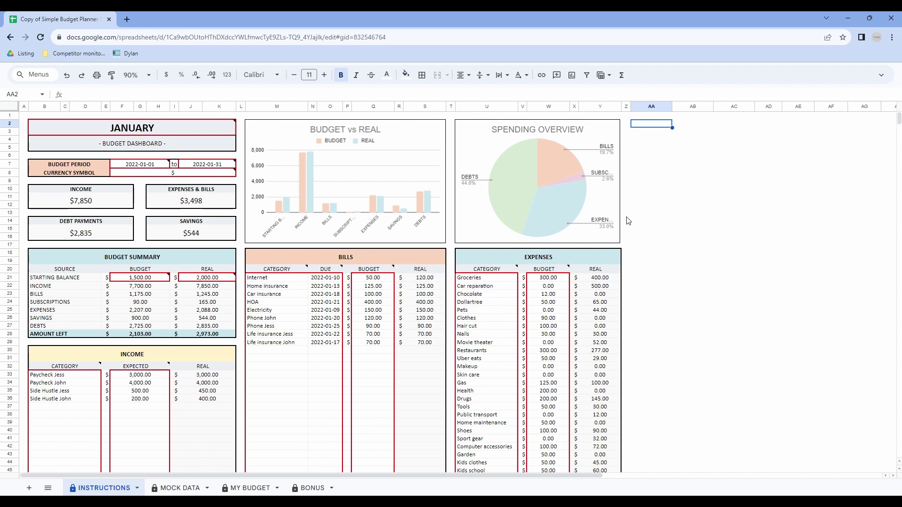
scroll(629, 220, "down", 10)
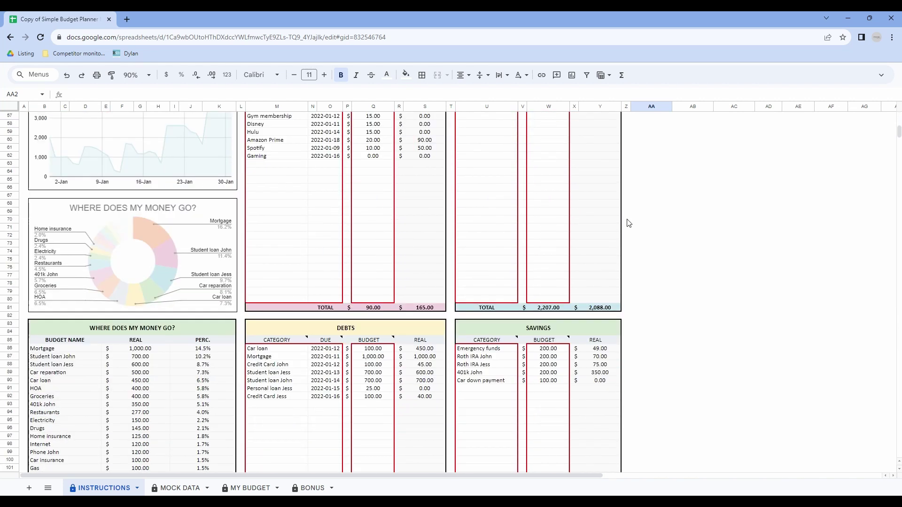
scroll(628, 223, "down", 9)
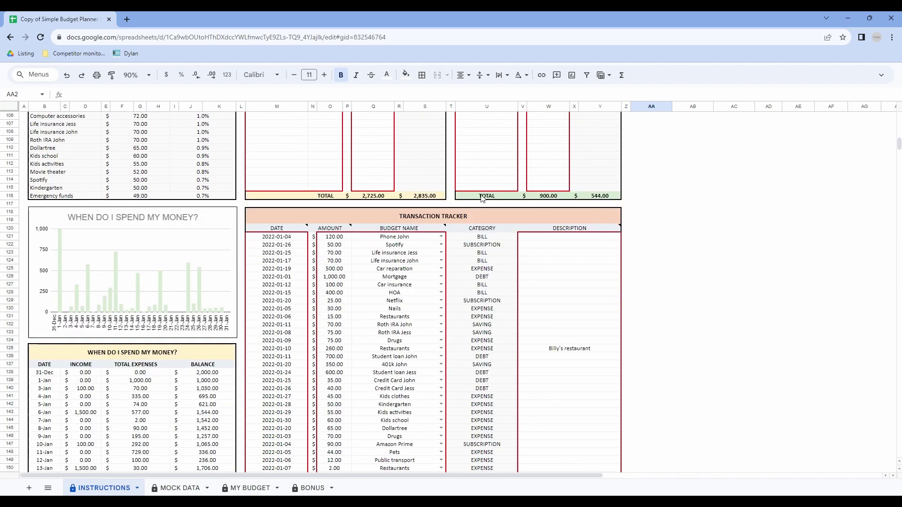
scroll(433, 342, "down", 2)
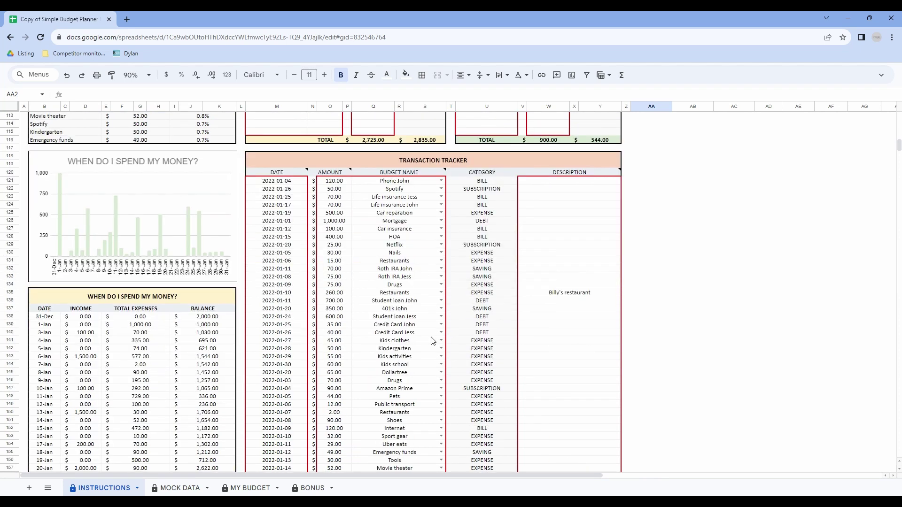
Look through the sample budget on the MOCK DATA sheet, from the dashboard to the debts and savings tables
key("ctrl+shift+Page_Down")
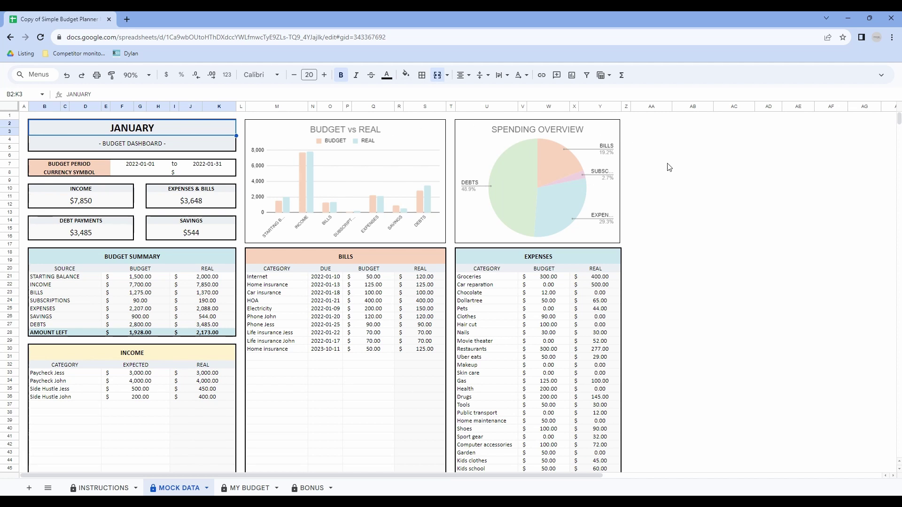
scroll(662, 182, "down", 7)
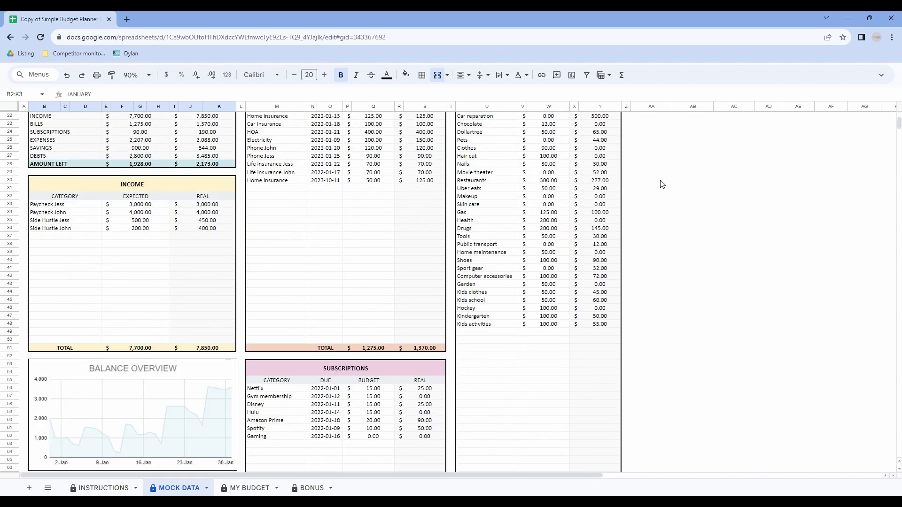
scroll(322, 293, "down", 5)
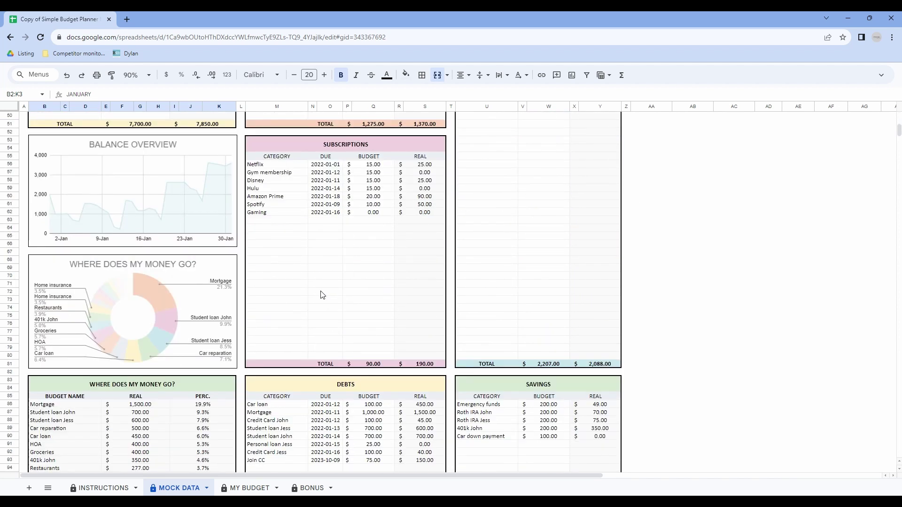
scroll(322, 293, "down", 2)
Name the budget OCTOBER in the dashboard title of the MY BUDGET sheet
key("ctrl+shift+Page_Down")
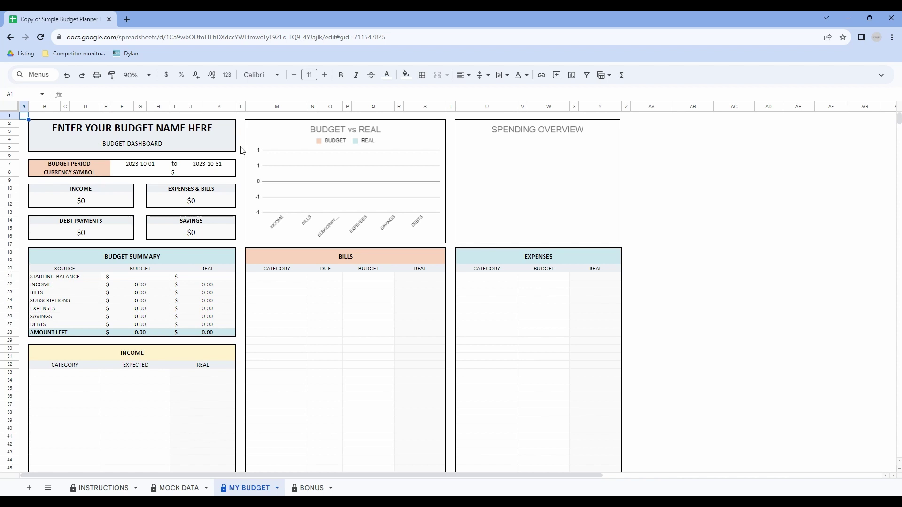
left_click(165, 130)
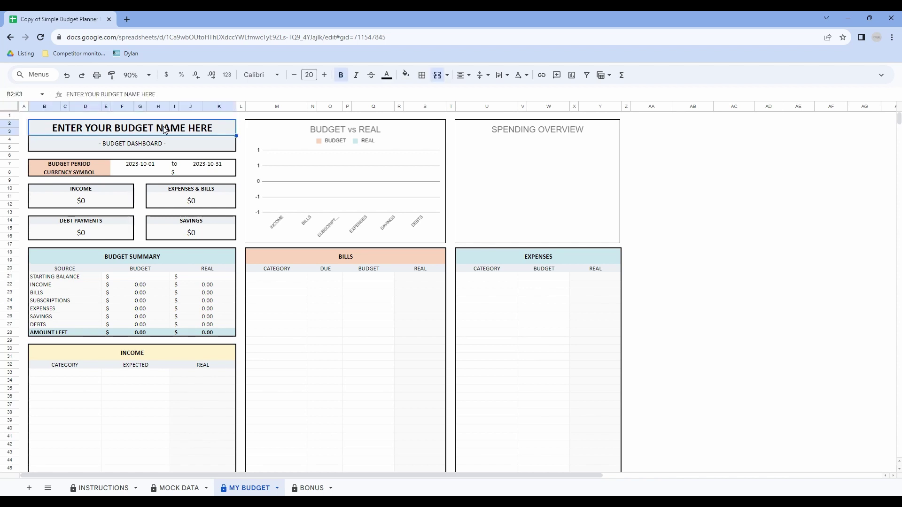
type("OCTOBER")
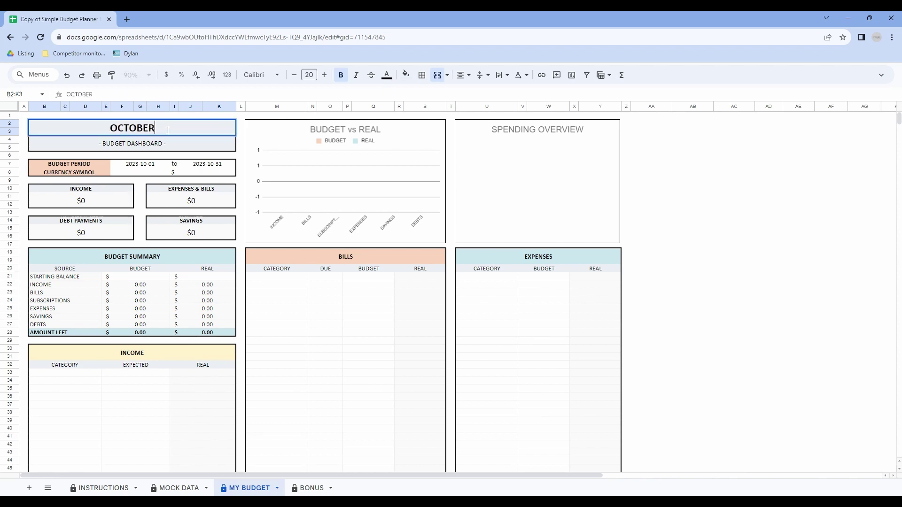
key("Return")
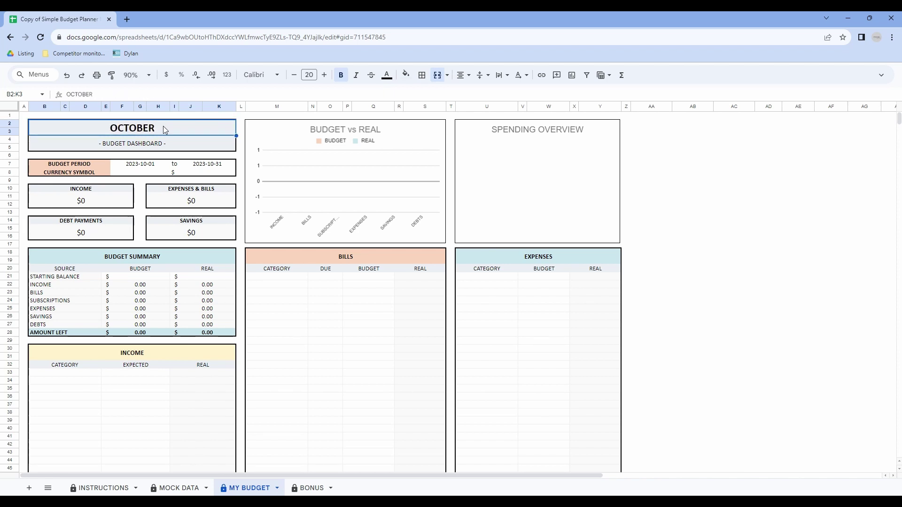
Set the budget period to run from 2023-10-01 to 2023-10-31
left_click(143, 144)
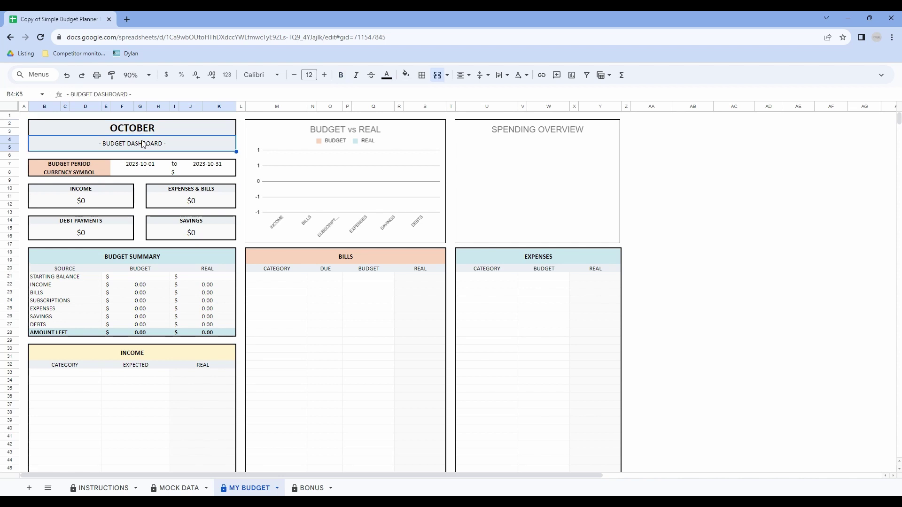
left_click(79, 167)
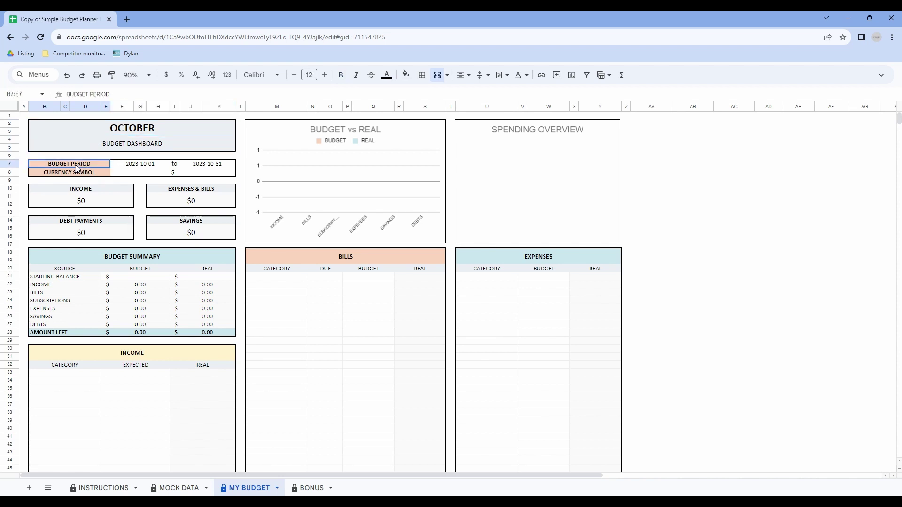
double_click(145, 168)
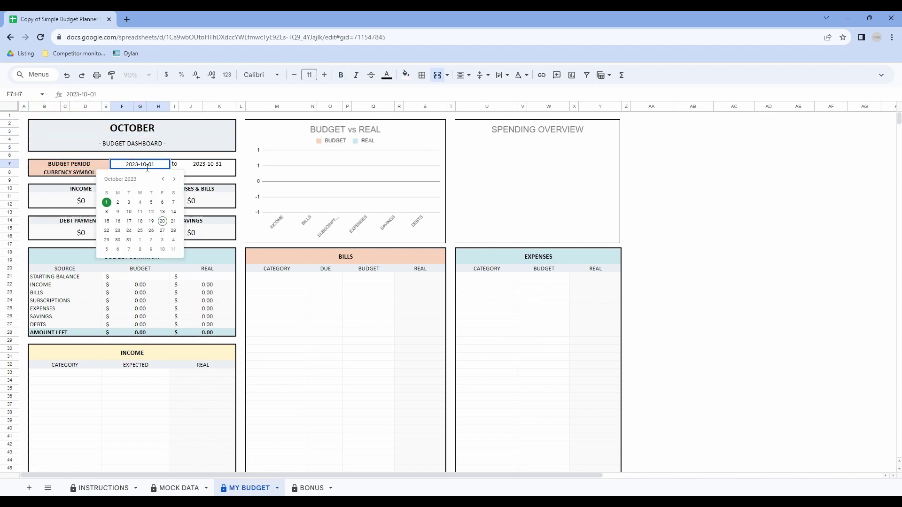
left_click(107, 203)
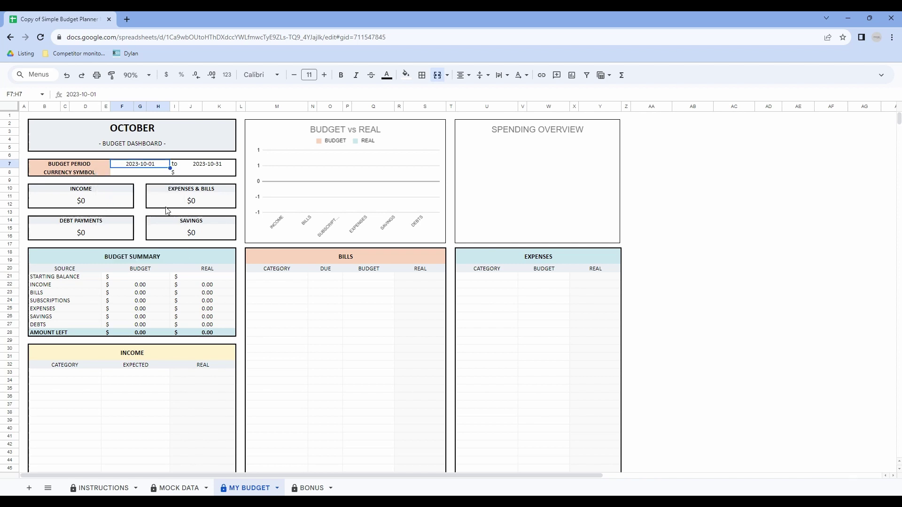
double_click(216, 168)
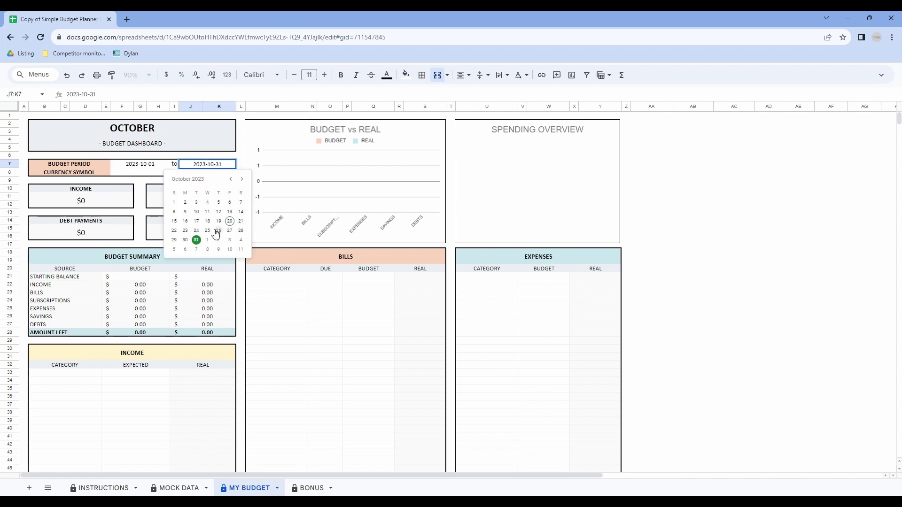
left_click(196, 240)
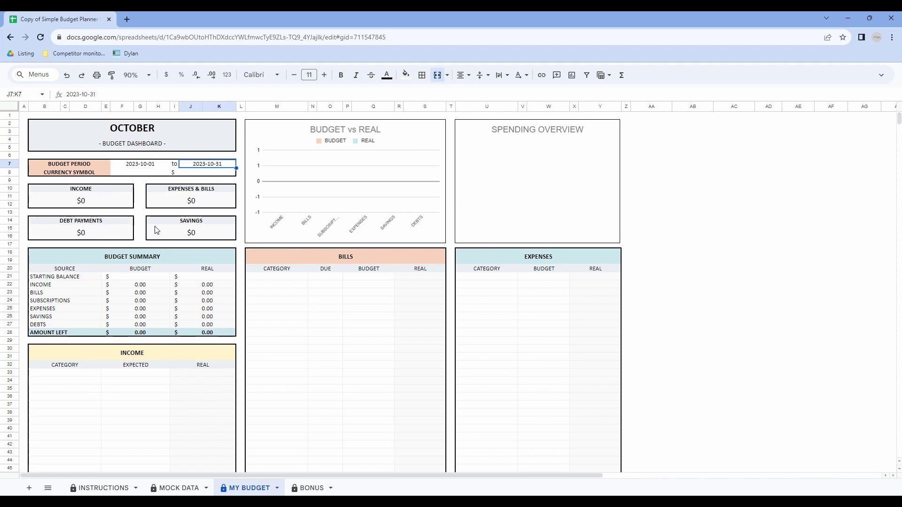
Enter $ as the budget's currency symbol
left_click(162, 174)
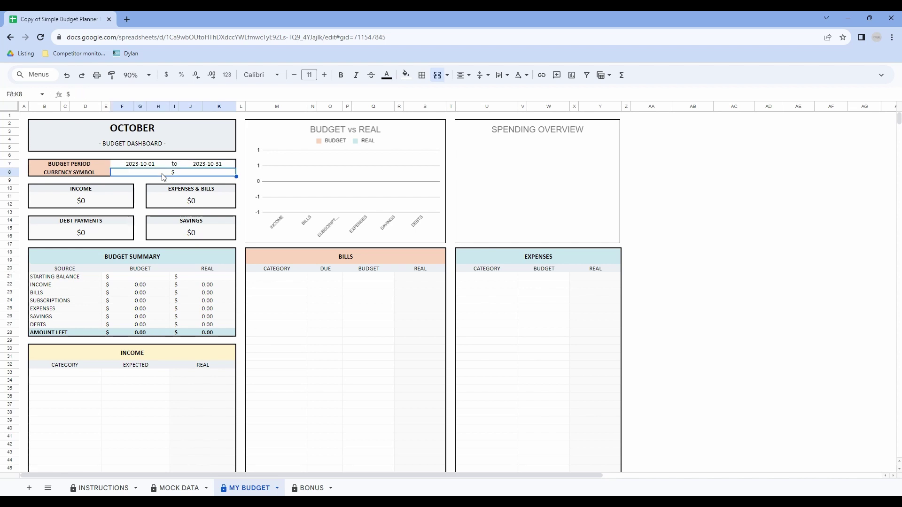
double_click(164, 177)
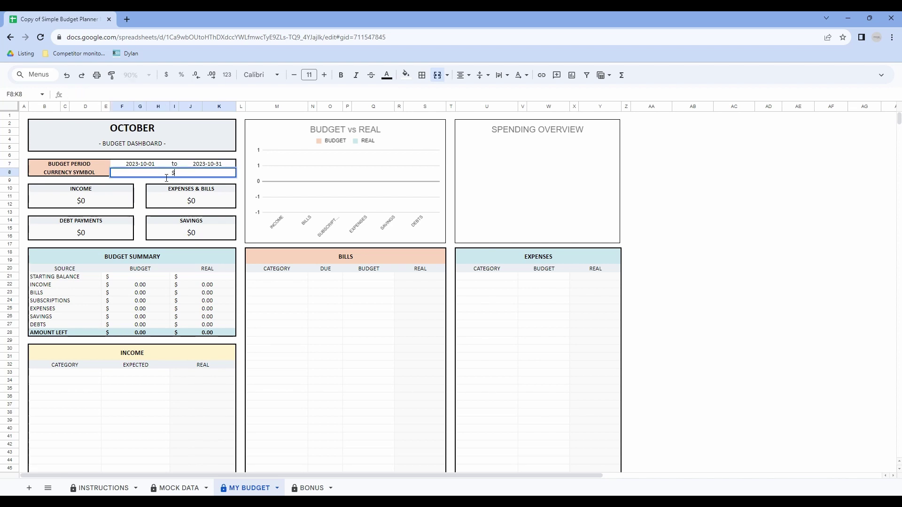
key("Return")
left_click(143, 182)
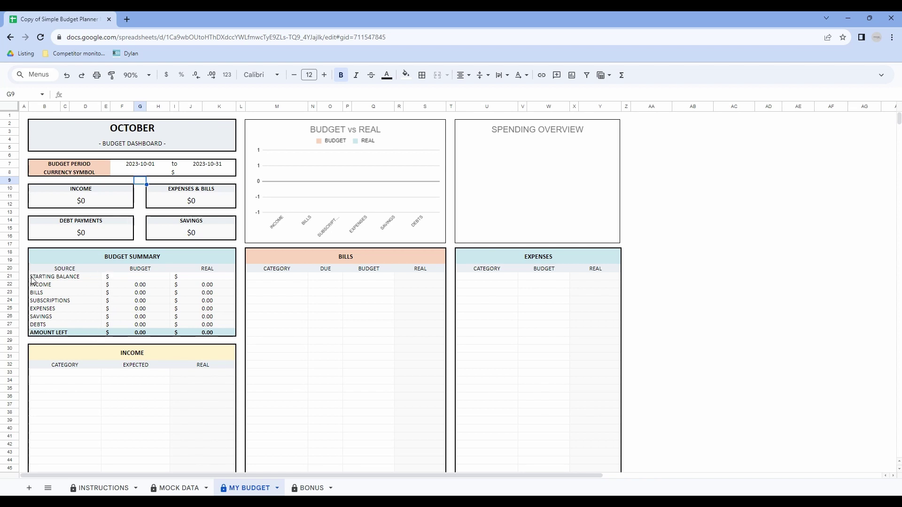
Enter 1500 as the budgeted starting balance in the budget summary
left_click(144, 278)
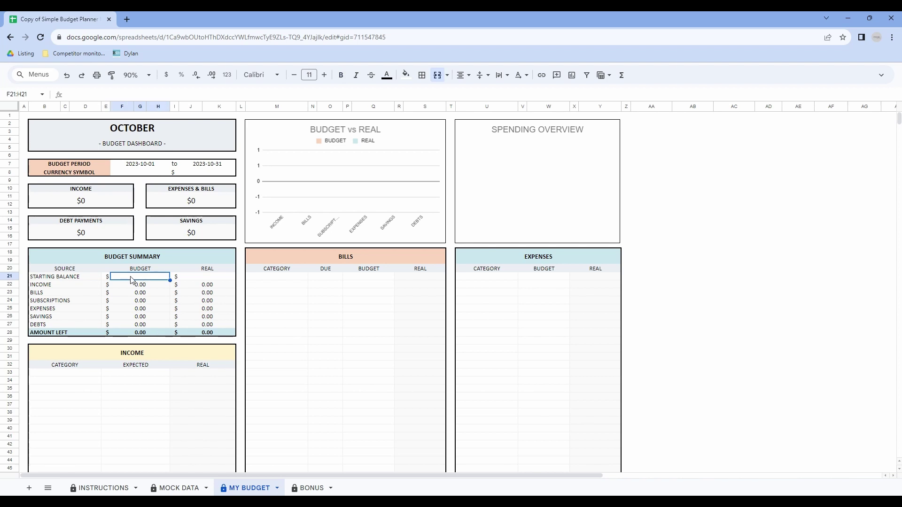
left_click(202, 276)
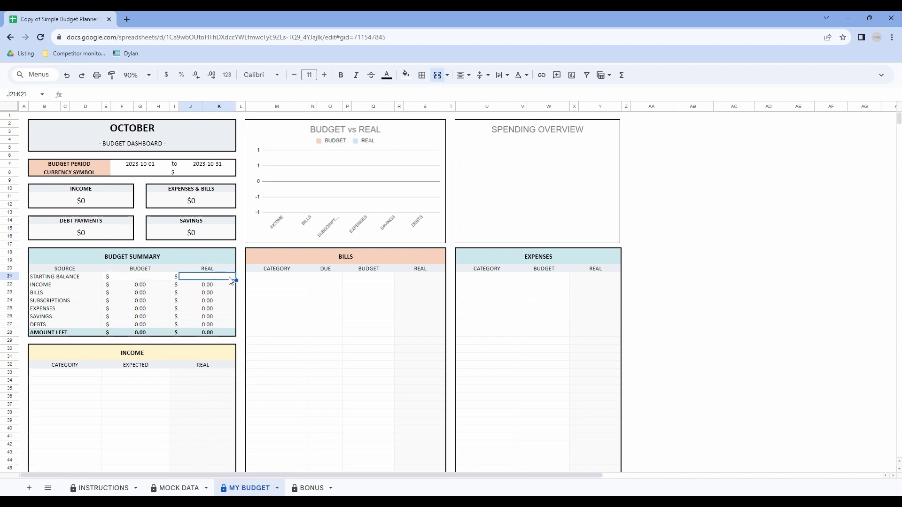
left_click(147, 277)
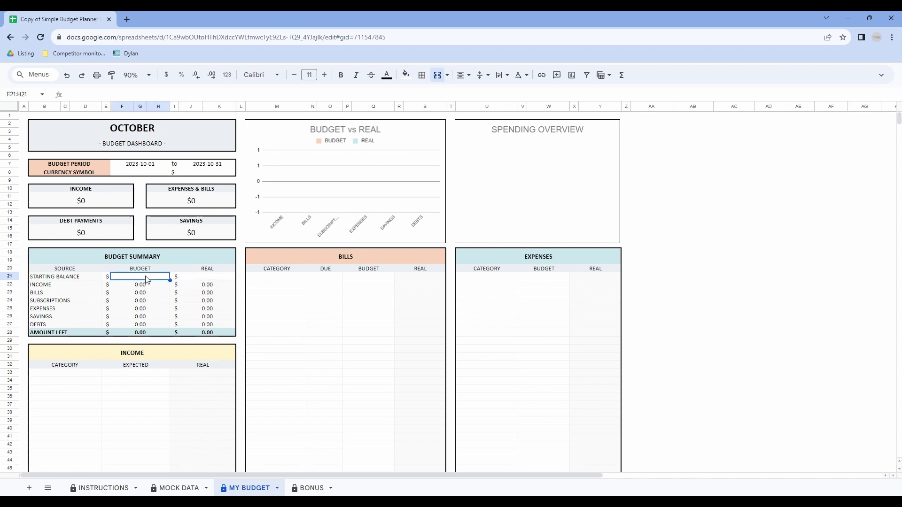
double_click(150, 280)
type("1,500")
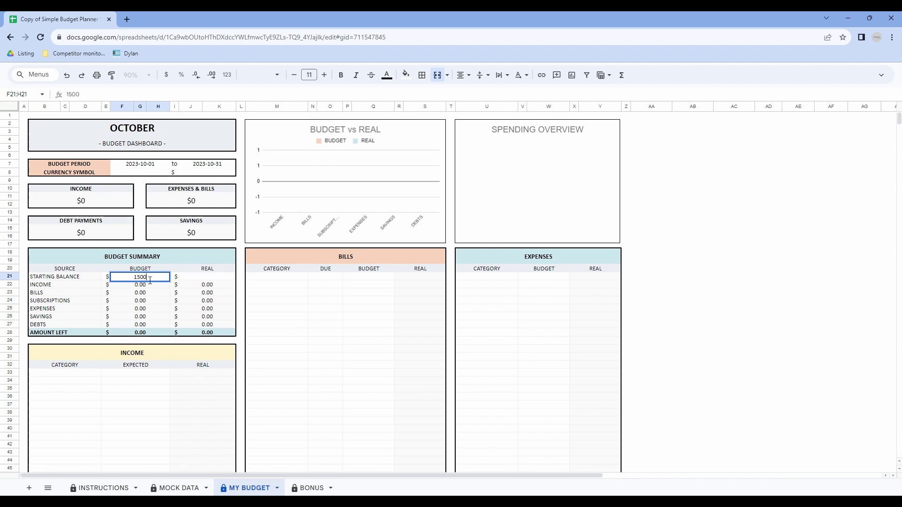
key("Return")
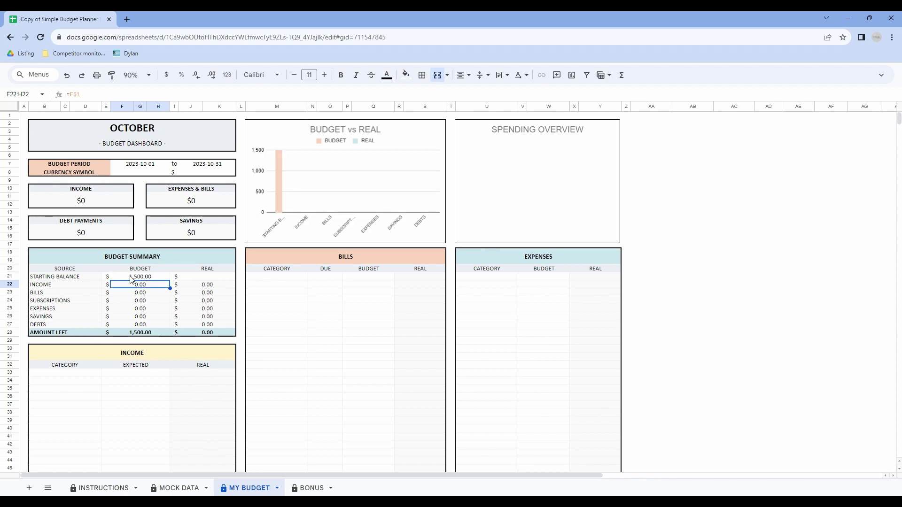
Enter 2000 as the real starting balance in the budget summary
left_click(202, 278)
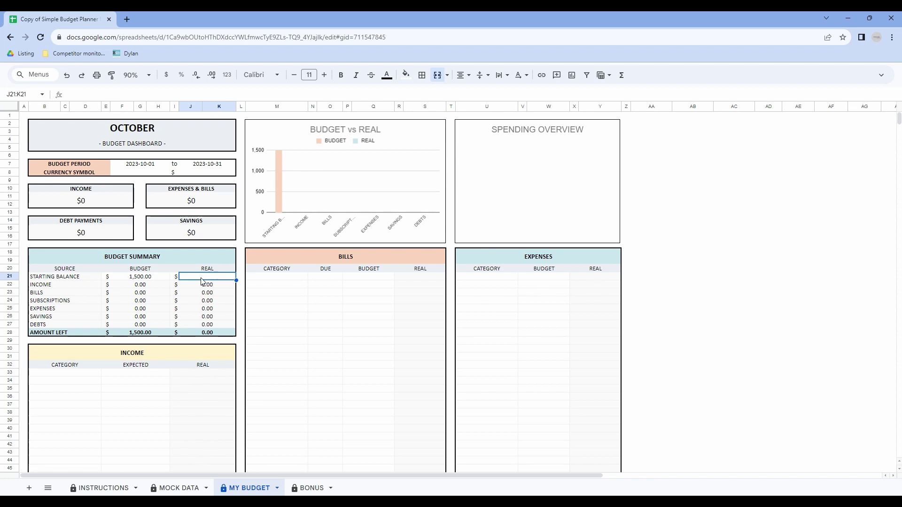
type("2,00")
type("000")
key("Return")
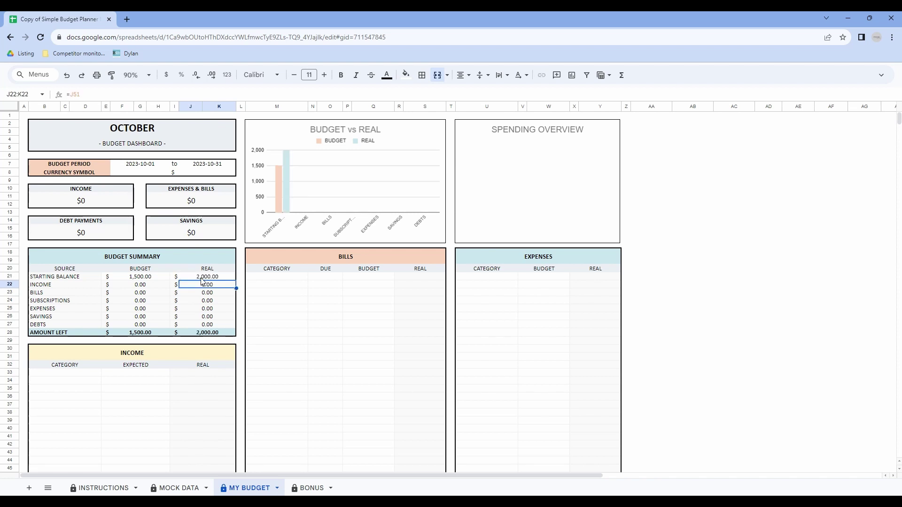
left_click(224, 279)
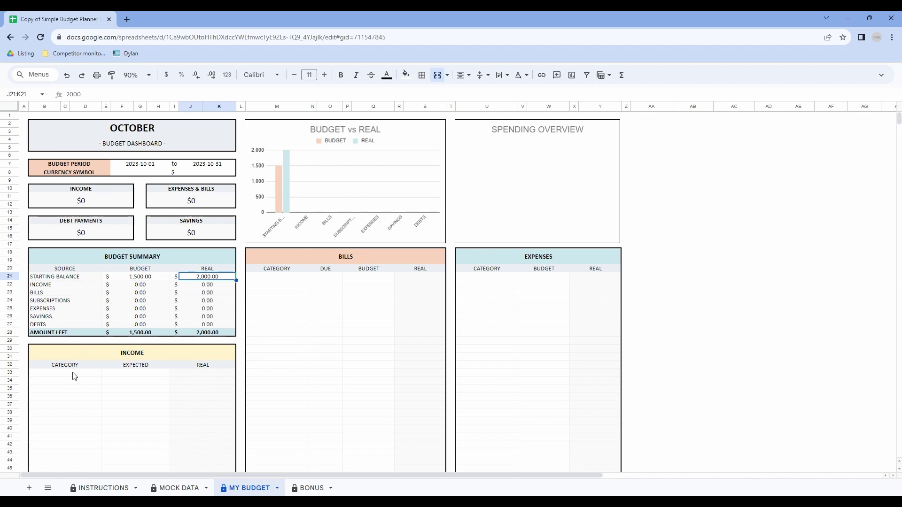
left_click(126, 351)
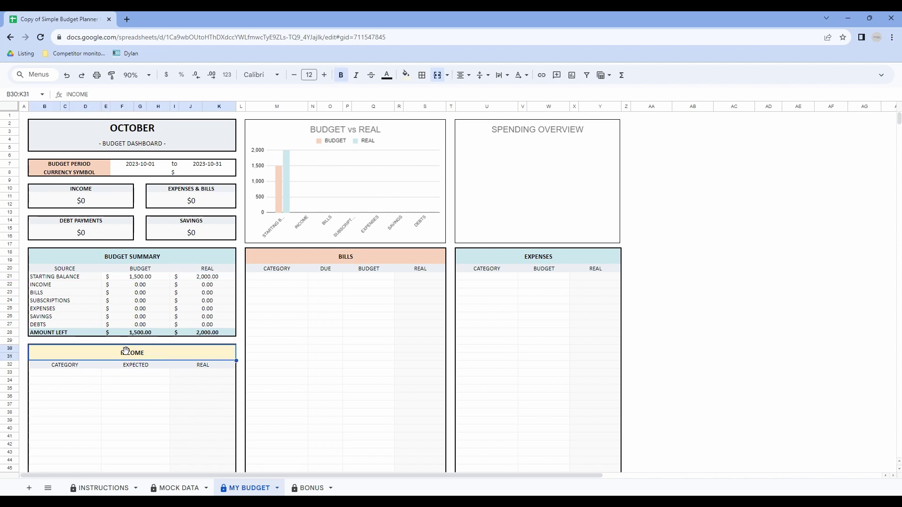
Add the first income category as Paycheck plus the earner's first name, with an expected amount of 3000
left_click(84, 367)
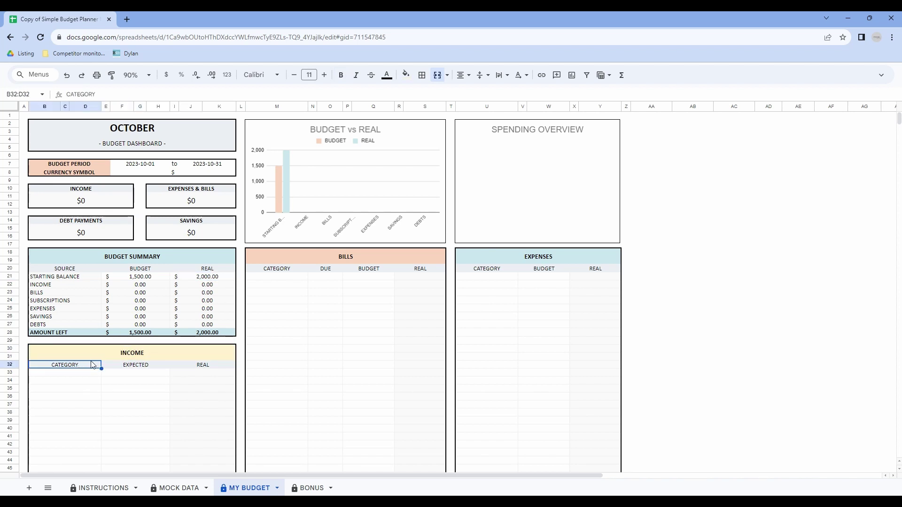
left_click(144, 369)
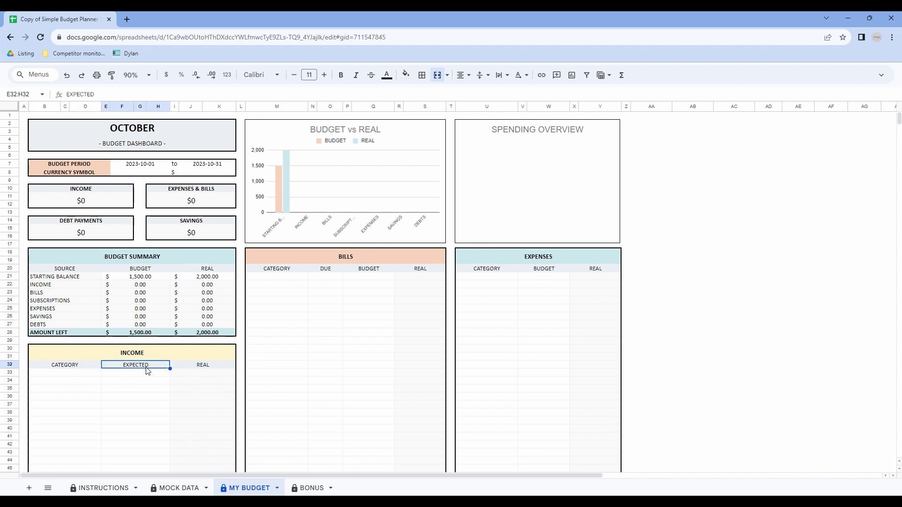
scroll(122, 338, "down", 2)
left_click(79, 321)
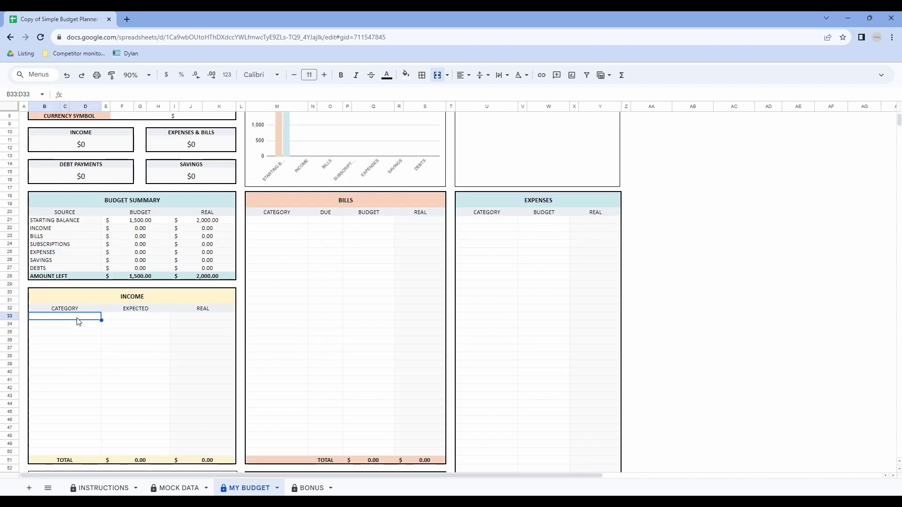
type("Paychec")
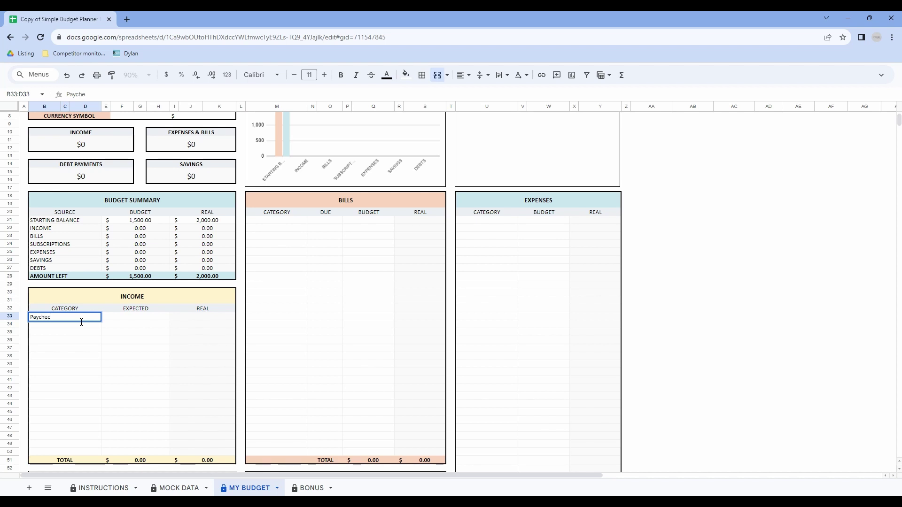
type("k Jess")
key("Tab")
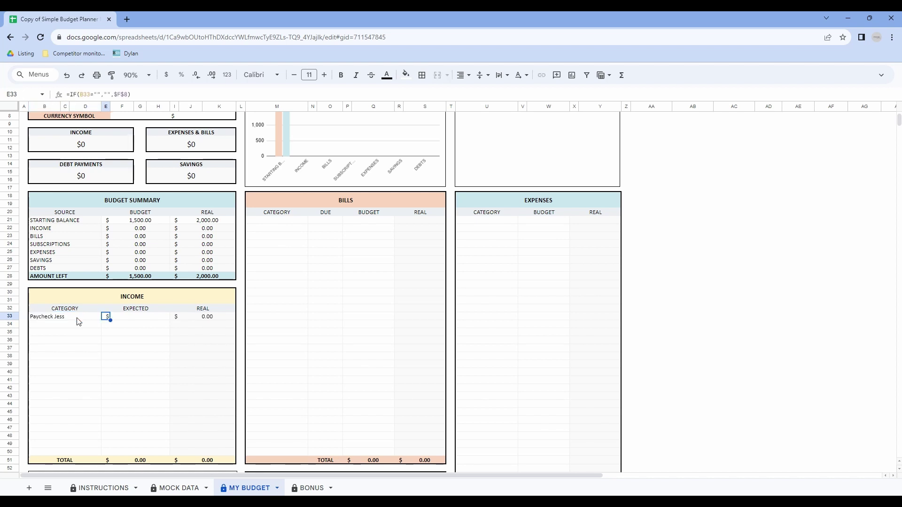
key("Tab")
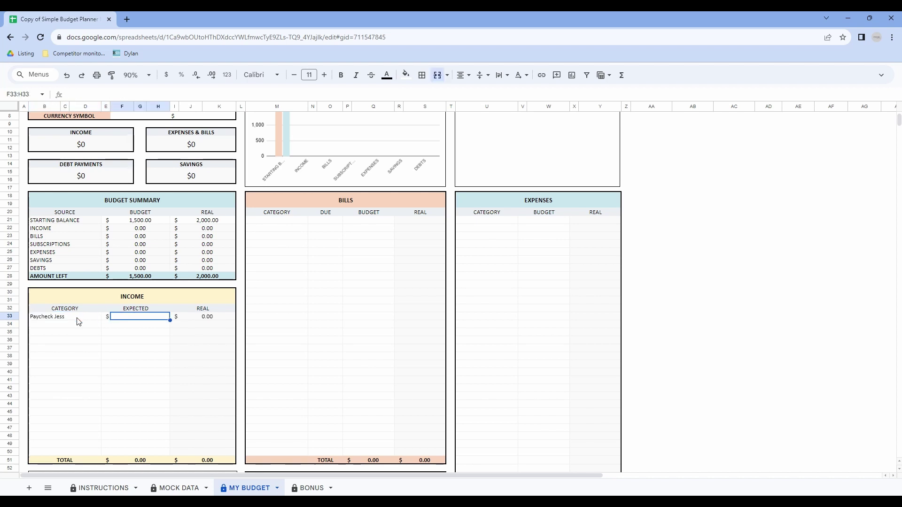
type("3000")
key("Return")
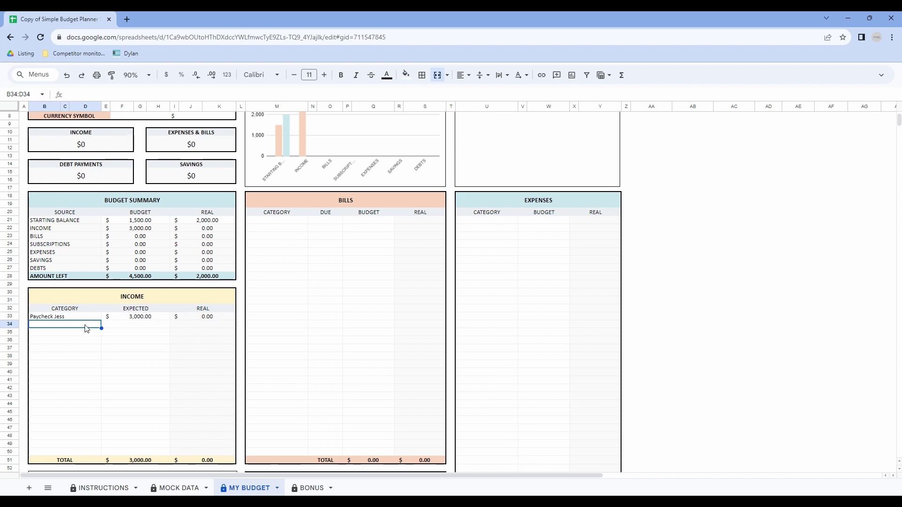
Add a second Paycheck income category with the other earner's first name and an expected amount of 4000
type("Paycheck Jo")
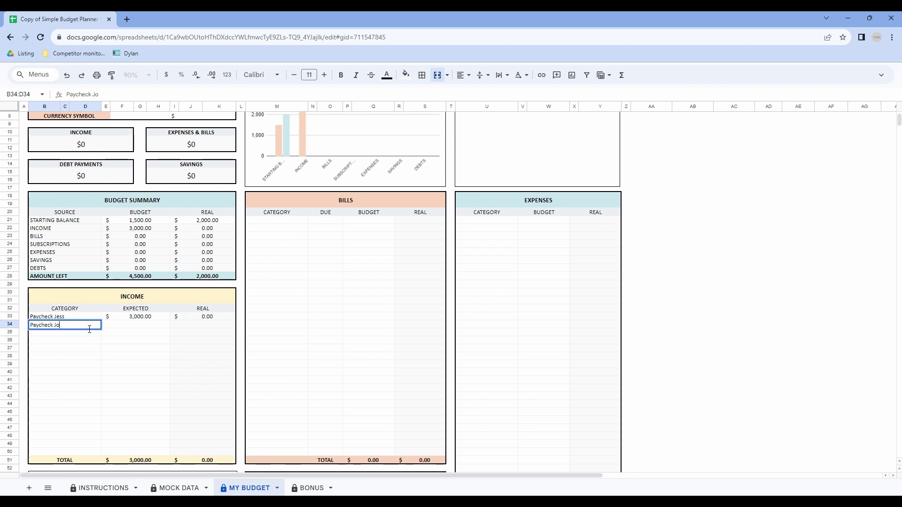
type("hn")
key("Tab")
type("4000")
key("Return")
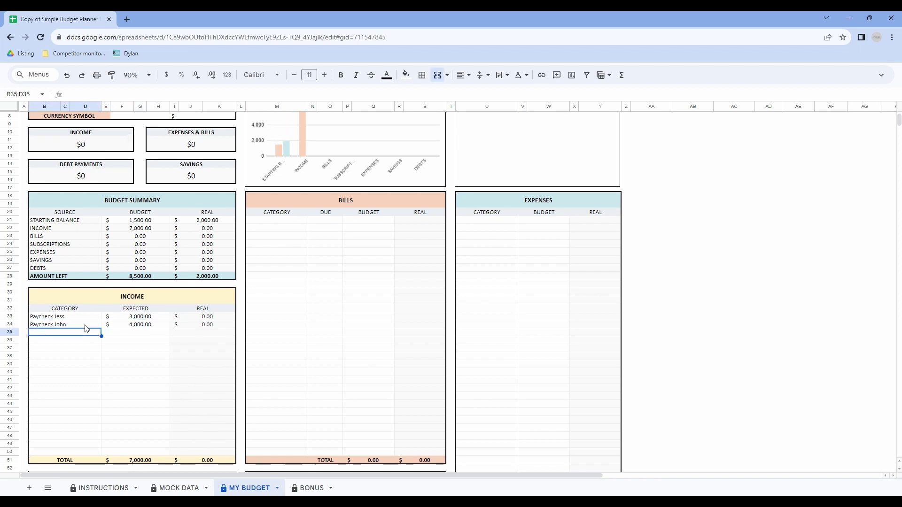
Add the income categories Side Hustle with 500 expected and Side Hustle 2 with 400 expected
type("Side Hustle")
key("Tab")
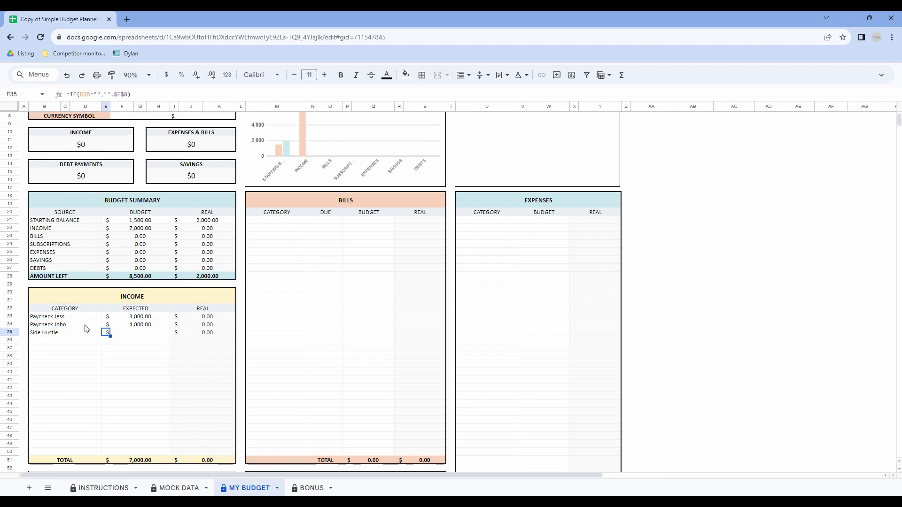
type("500")
key("Return")
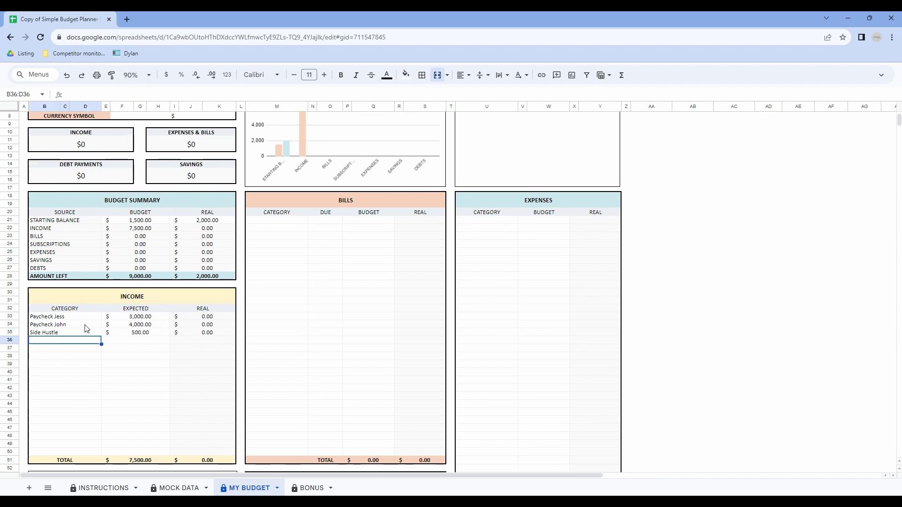
type("Side Hustle 2")
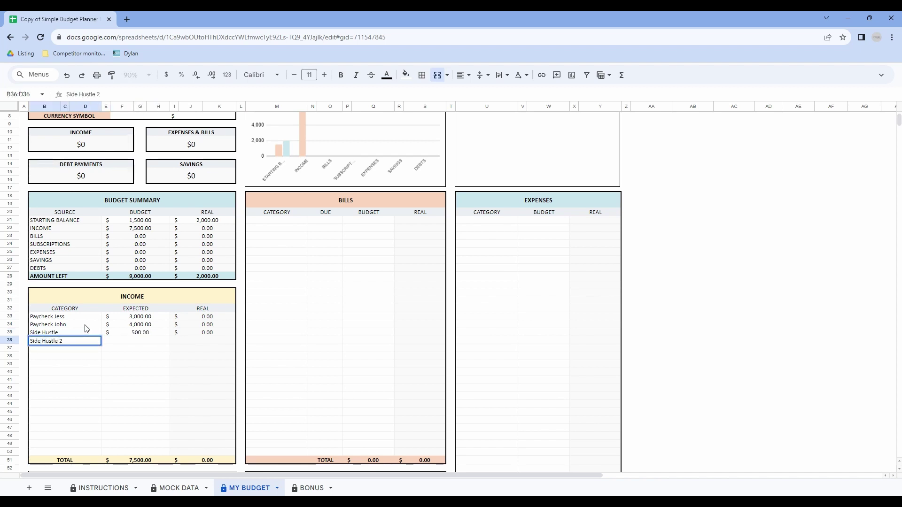
key("Tab")
type("400")
key("Return")
Look over the Bills, Expenses, Subscriptions, Debts and Savings tables of the budget sheet
scroll(279, 349, "up", 3)
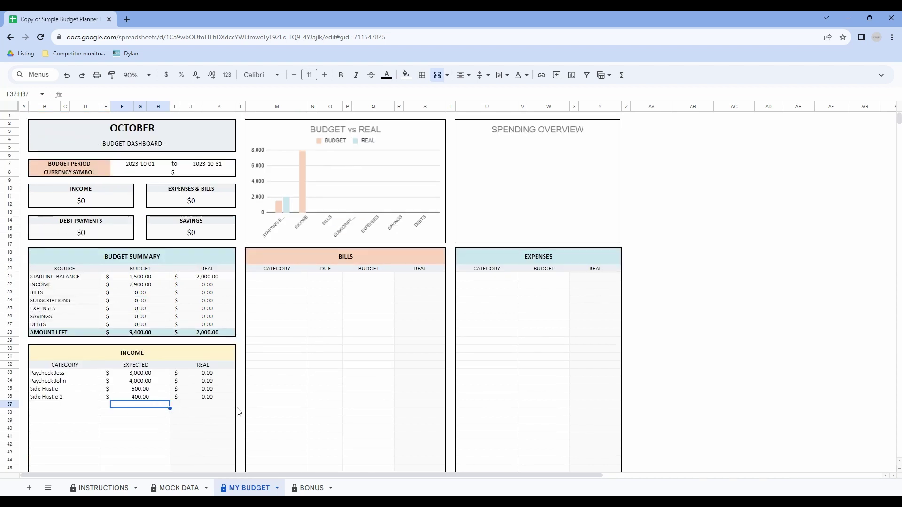
left_click(345, 256)
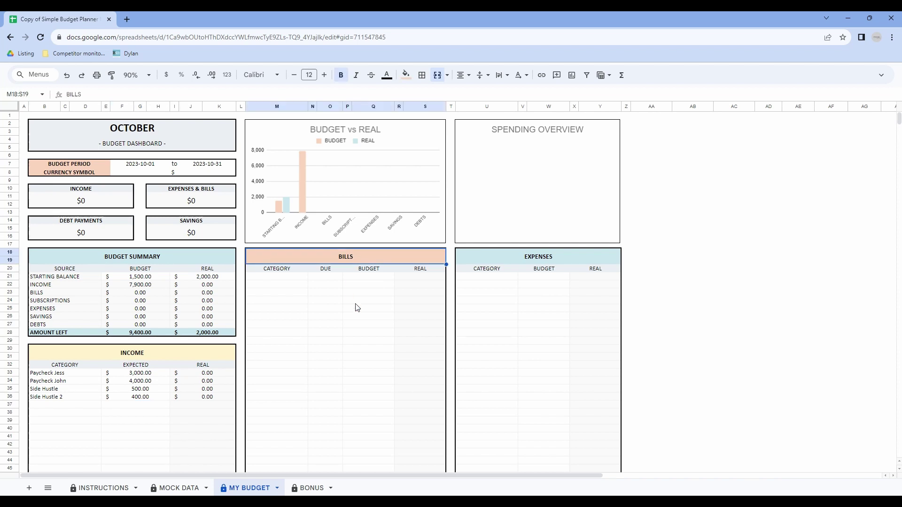
left_click(561, 253)
scroll(564, 286, "down", 8)
left_click(337, 201)
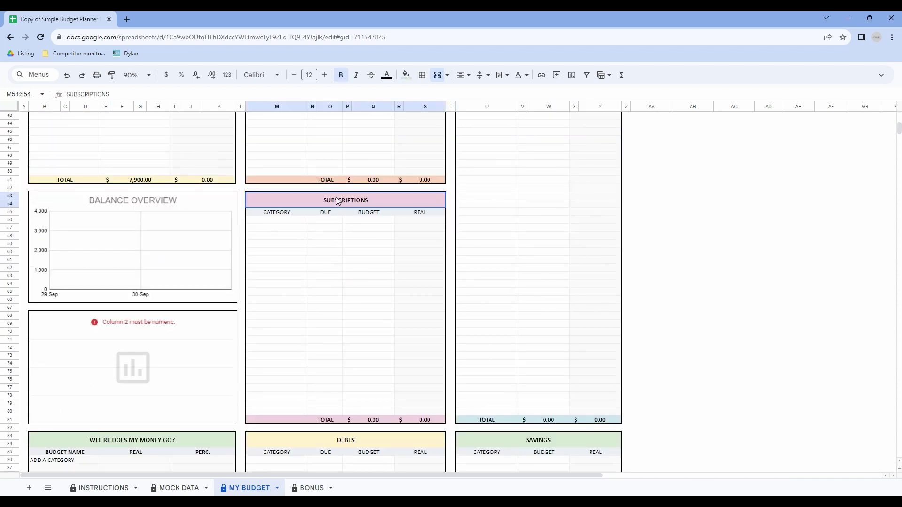
scroll(362, 249, "down", 4)
left_click(347, 271)
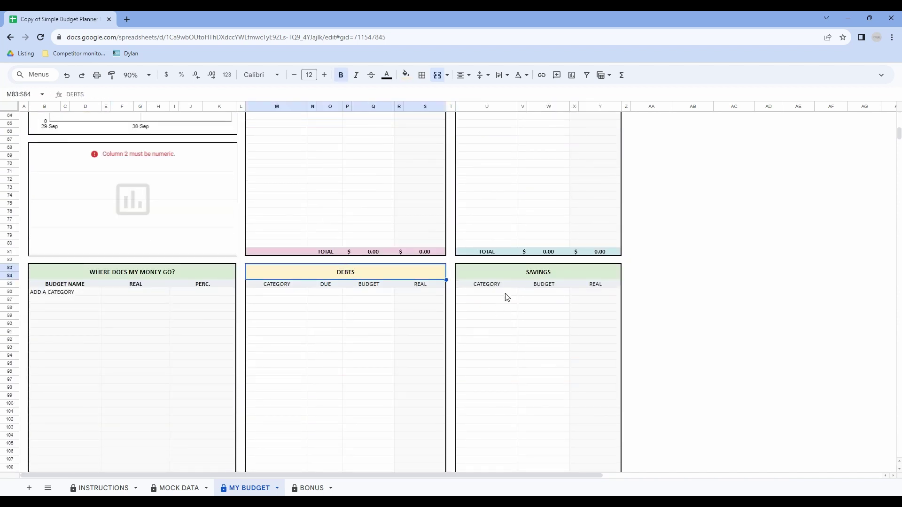
left_click(515, 272)
scroll(511, 288, "up", 1)
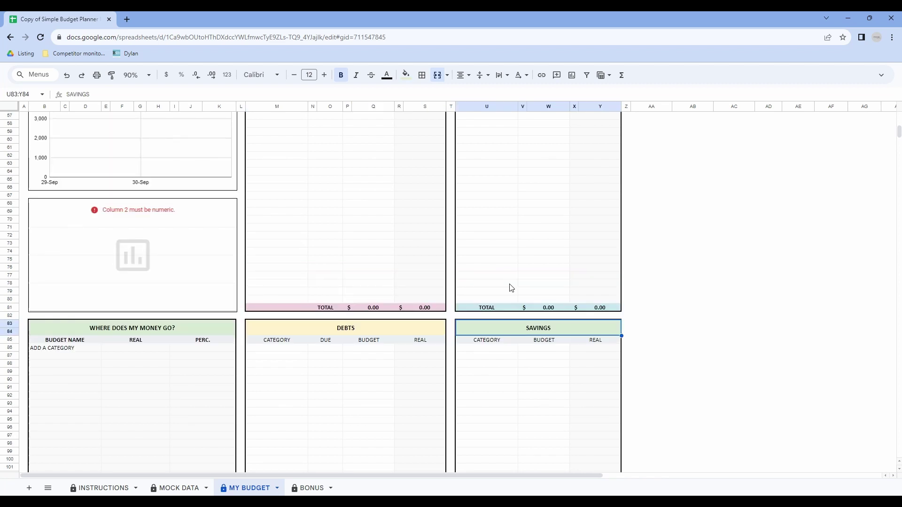
scroll(511, 288, "up", 11)
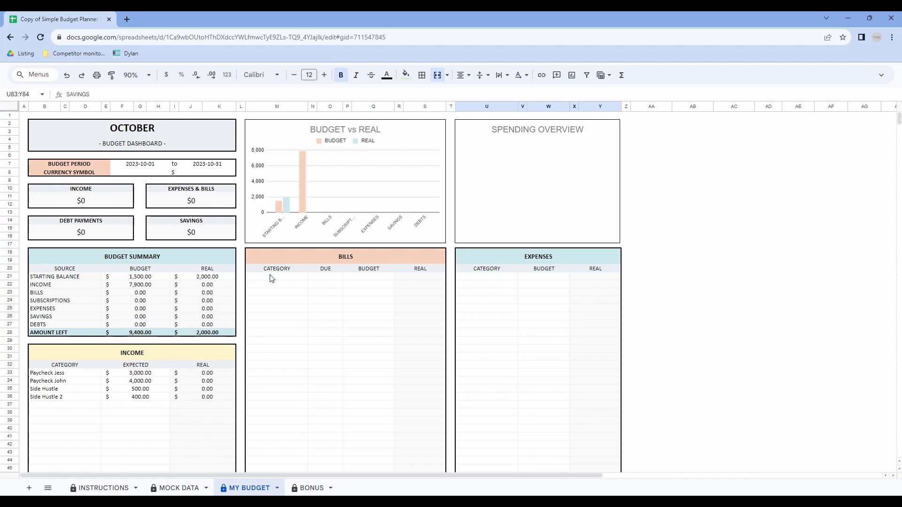
Examine the Budget, Real, Category and Due columns of the Bills table
left_click(369, 269)
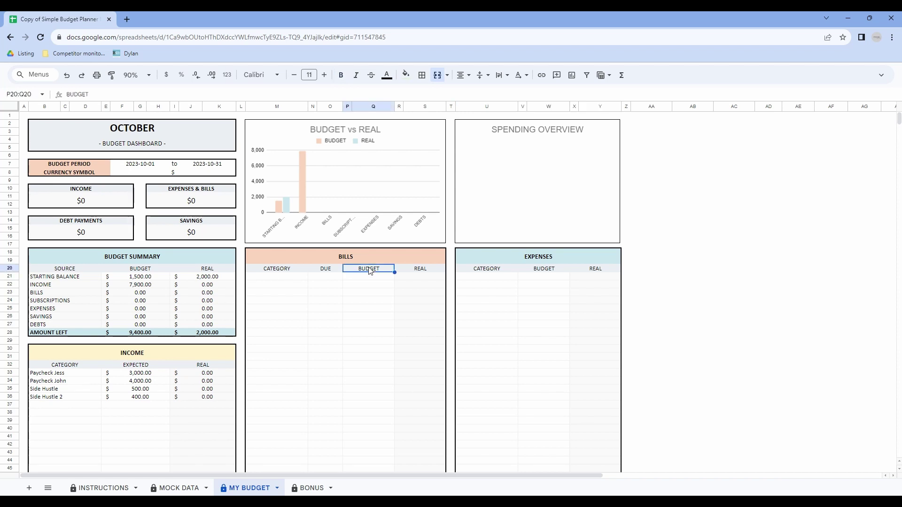
left_click(423, 269)
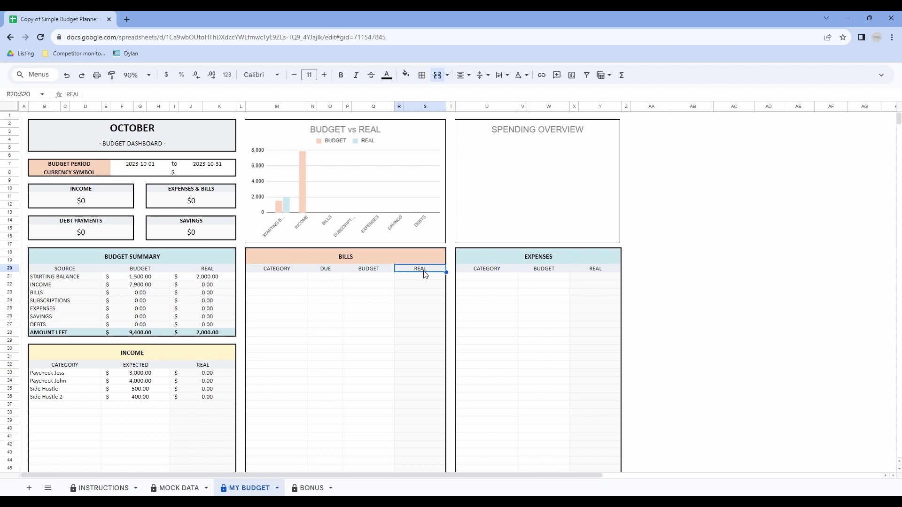
left_click_drag(374, 277, 371, 455)
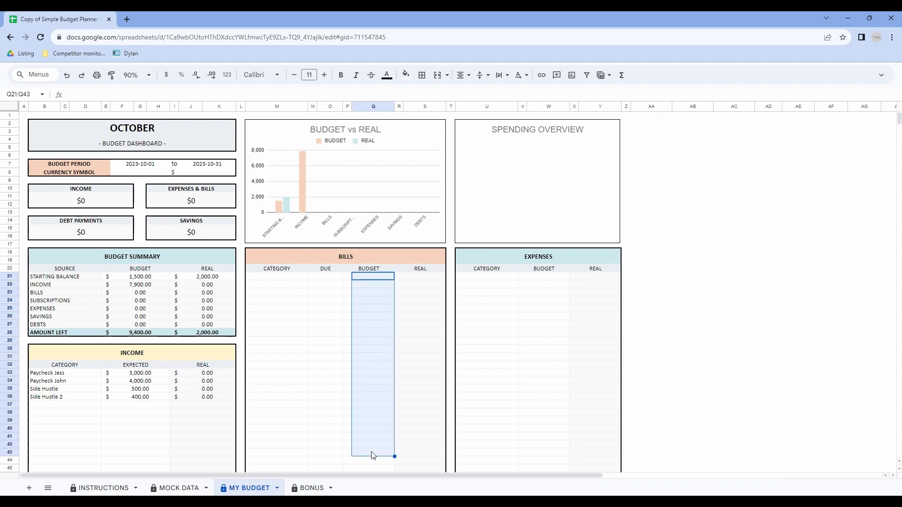
left_click_drag(429, 278, 437, 465)
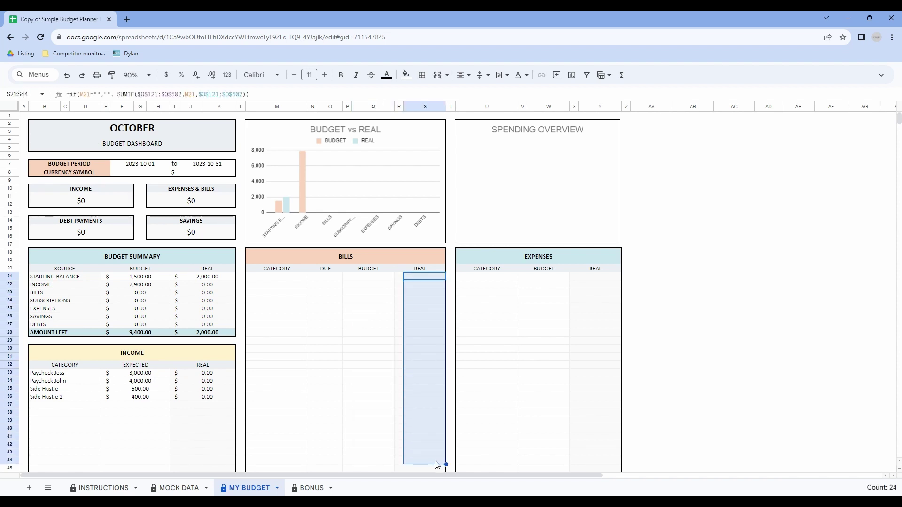
left_click(285, 281)
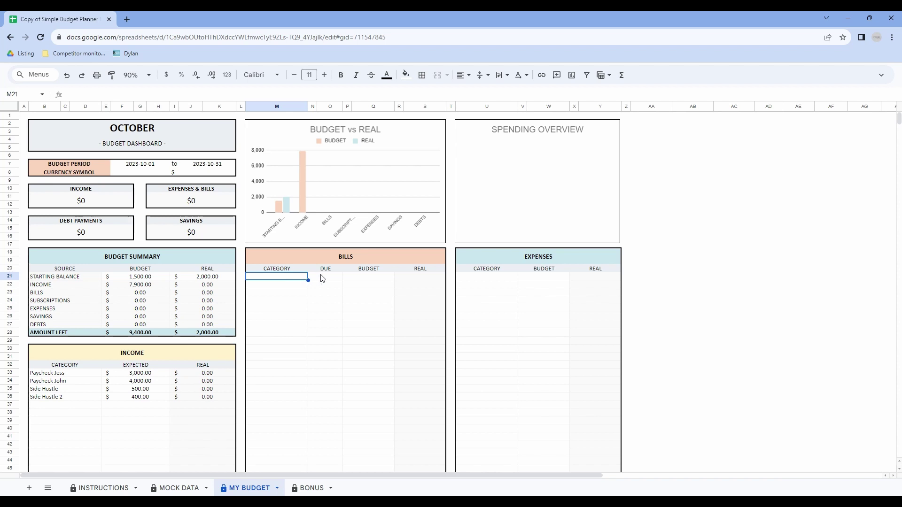
left_click_drag(322, 277, 321, 401)
Add an Internet bill due 2023-10-03 with a budget of 50
left_click(288, 281)
double_click(289, 281)
type("Internet")
key("Tab")
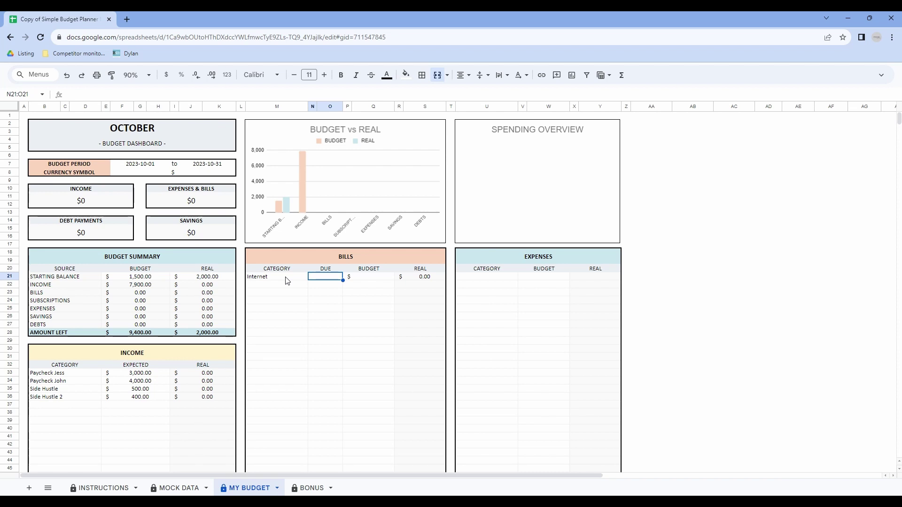
double_click(331, 280)
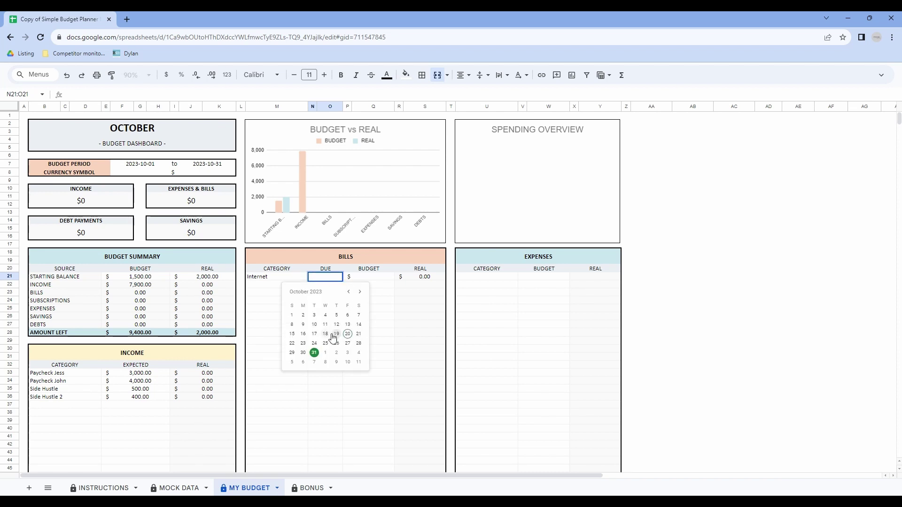
left_click(314, 315)
left_click(373, 278)
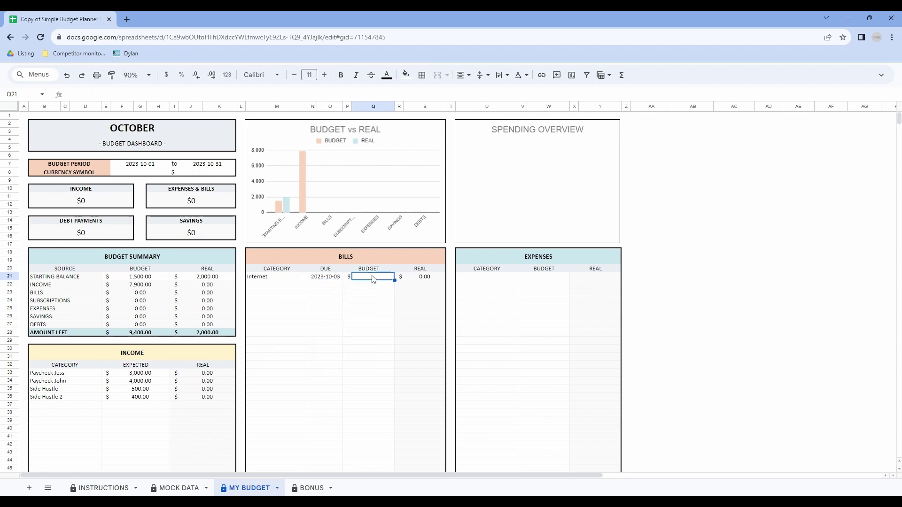
type("50")
key("Return")
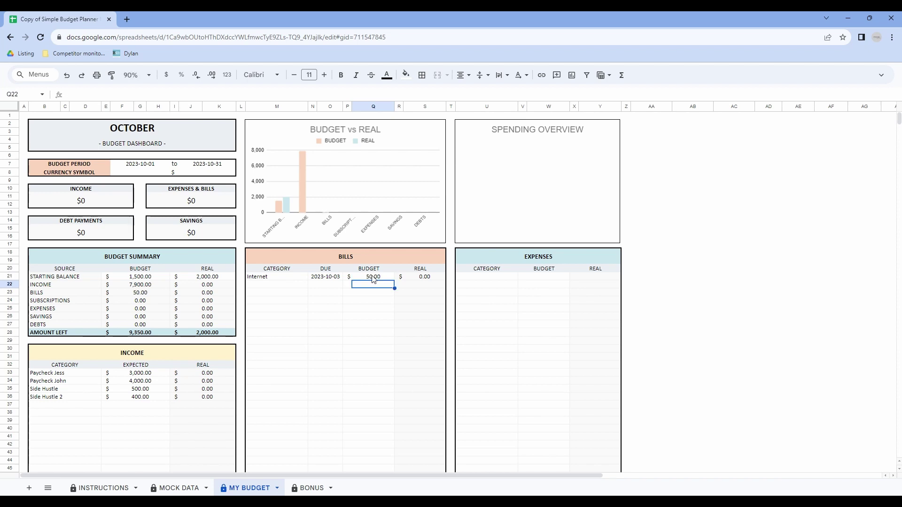
Add a Groceries category with a budget of 300 to the Expenses table
left_click(502, 279)
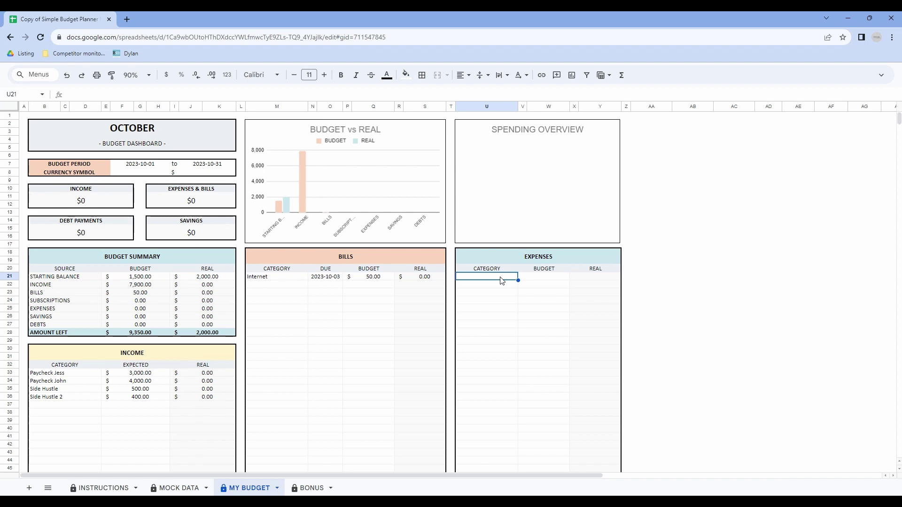
type("Groceries")
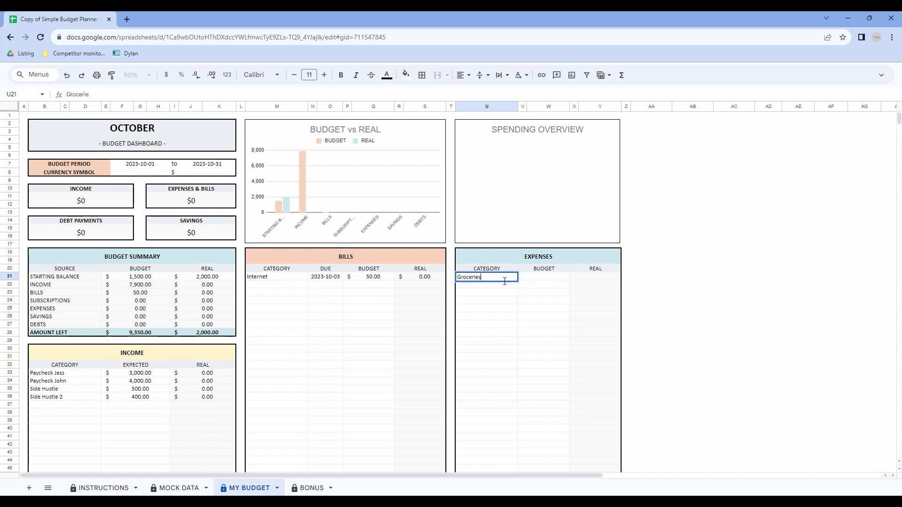
key("Tab")
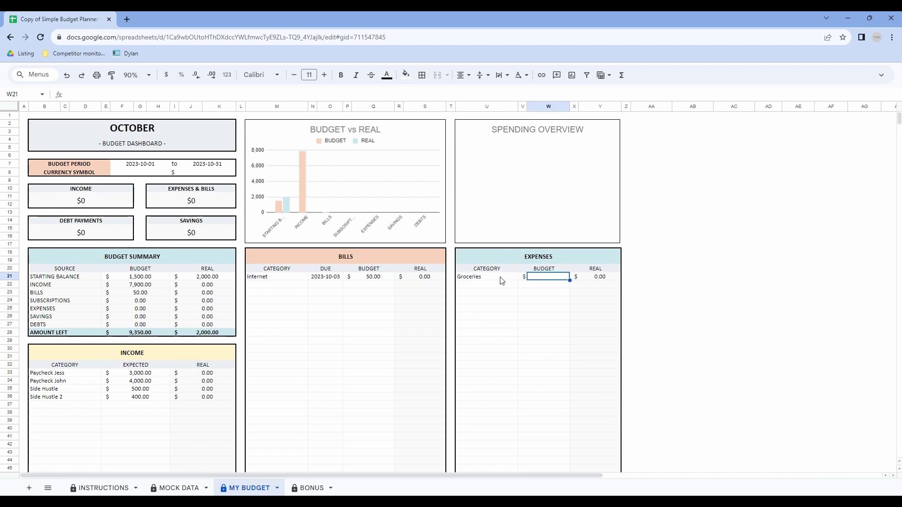
type("300")
key("Return")
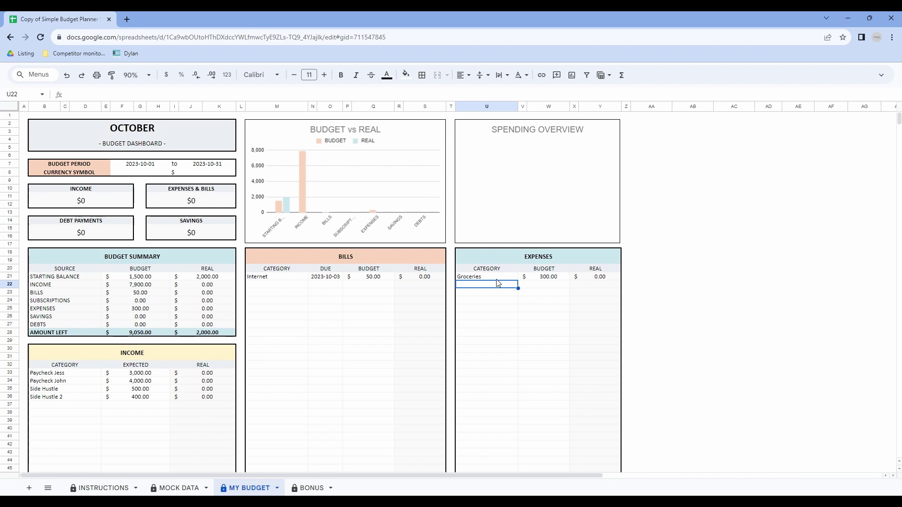
Add a Home insurance bill due 2023-10-11 with a budget of 125 below the Internet bill
left_click(280, 285)
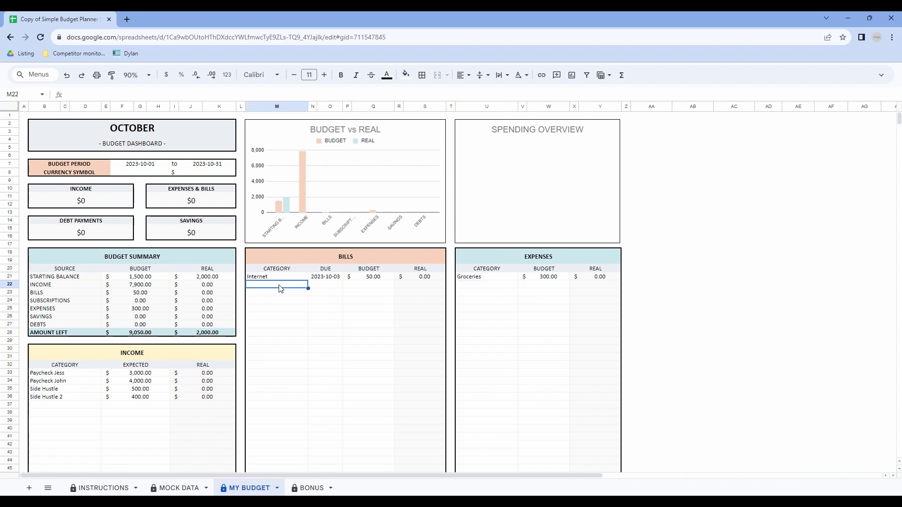
type("Home insurance")
key("Tab")
type("2023-10-11")
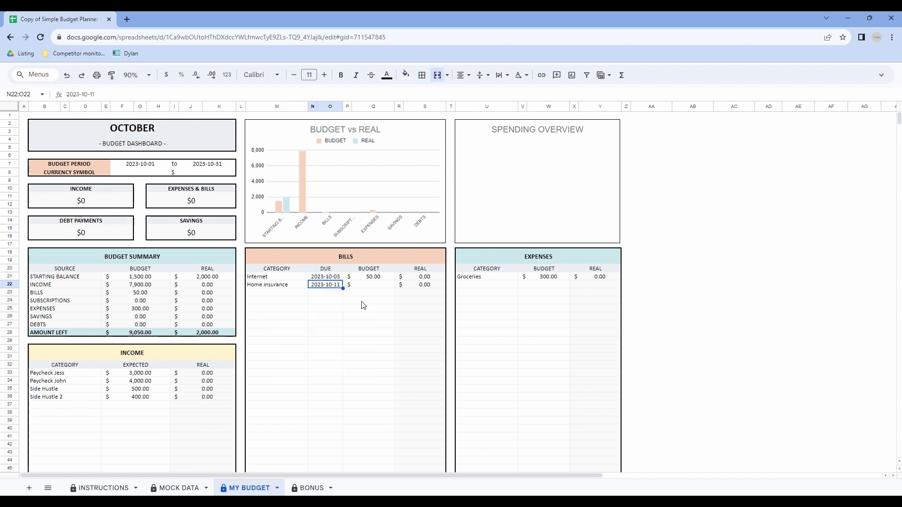
left_click(380, 288)
type("125")
Add a Car insurance bill due 2023-10-16 with a budget of 100 below the Home insurance bill
left_click(286, 293)
type("Car insurance")
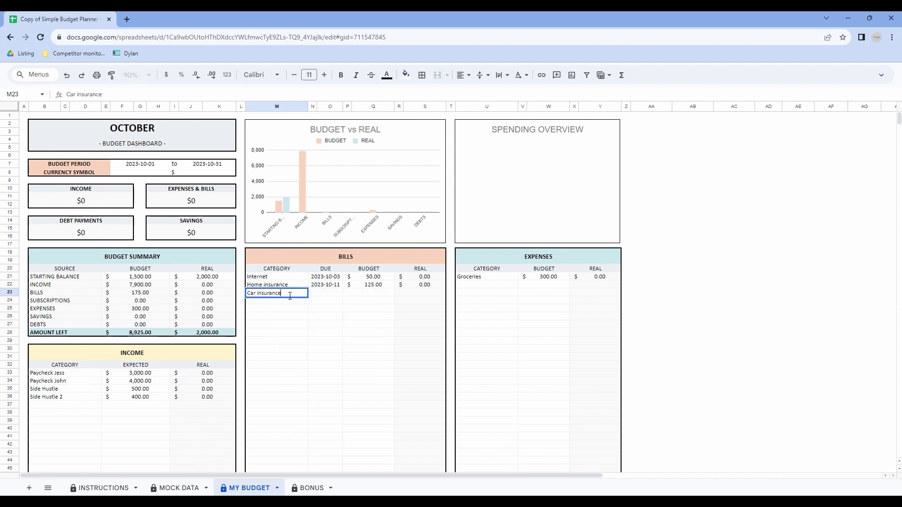
key("Tab")
type("2023-10-16")
left_click(374, 293)
type("100")
key("Return")
left_click(281, 301)
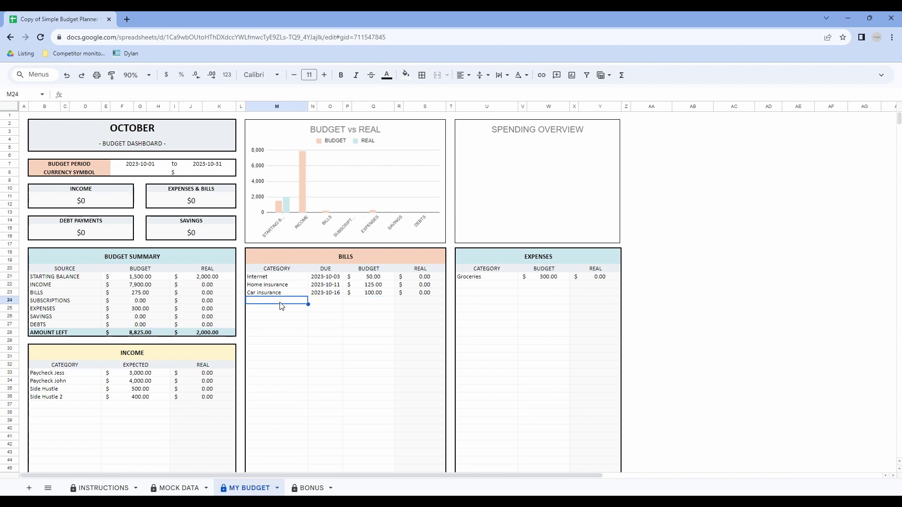
Add an HOA bill due 2023-10-11 with a budget of 400 below the Car insurance bill
type("HOA")
key("Tab")
key("Return")
left_click(303, 358)
key("Tab")
type("400")
key("Return")
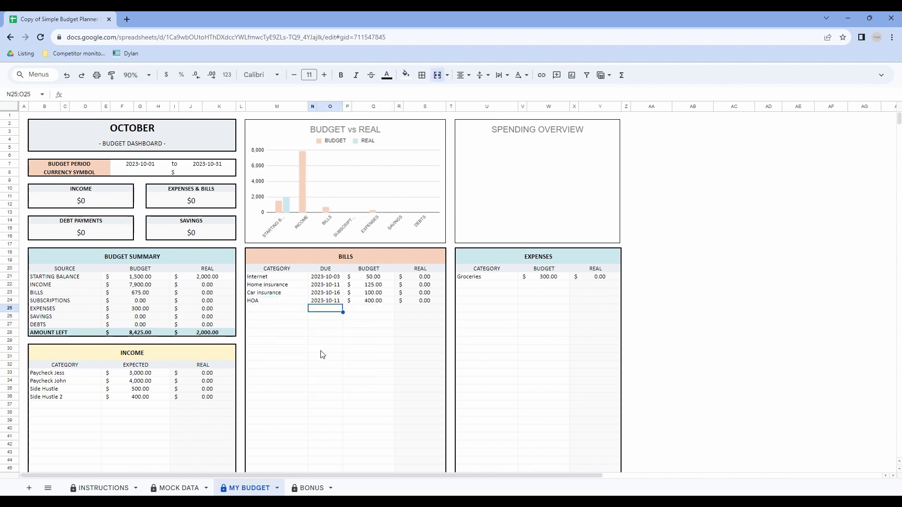
Add an Electricity bill due 2023-10-03 with a budget of 200 below the HOA bill
left_click(287, 311)
type("Electricity")
key("Tab")
type("2023-10-03")
left_click(376, 310)
type("200")
key("Return")
Add a phone bill for the second paycheck earner, due 2023-10-17 with a budget of 120, below the Electricity bill
left_click(280, 318)
type("Phone John")
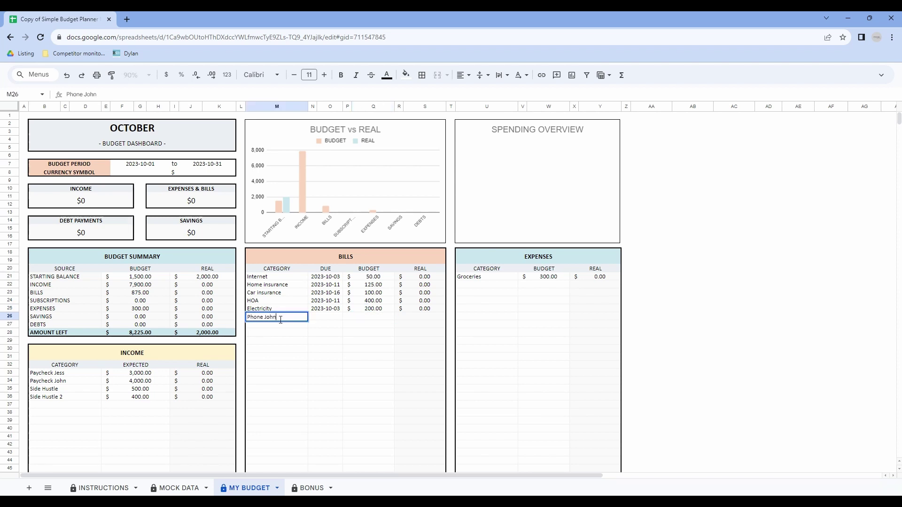
key("Tab")
left_click(315, 354)
key("Tab")
type("120")
key("Return")
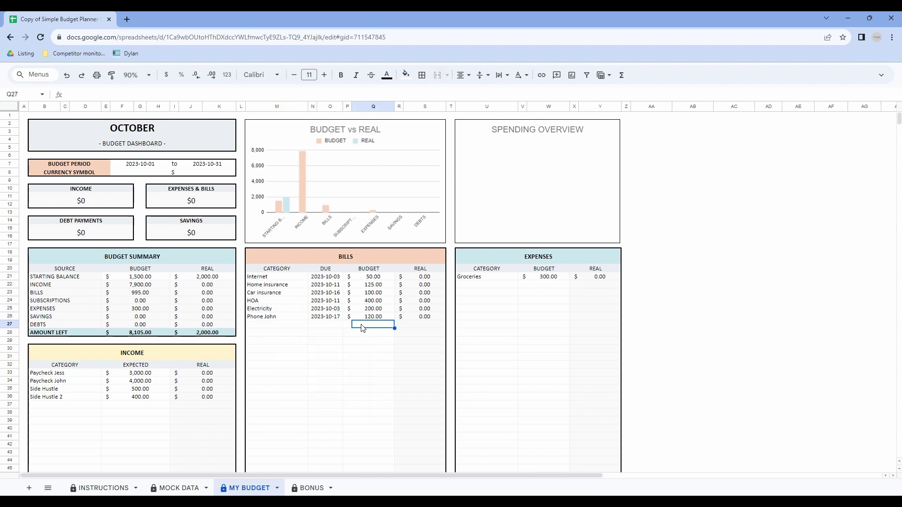
Add a phone bill for the first paycheck earner, due 2023-10-12 with a budget of 90, below the other phone bill
type("Phone Jess")
key("Tab")
left_click(336, 371)
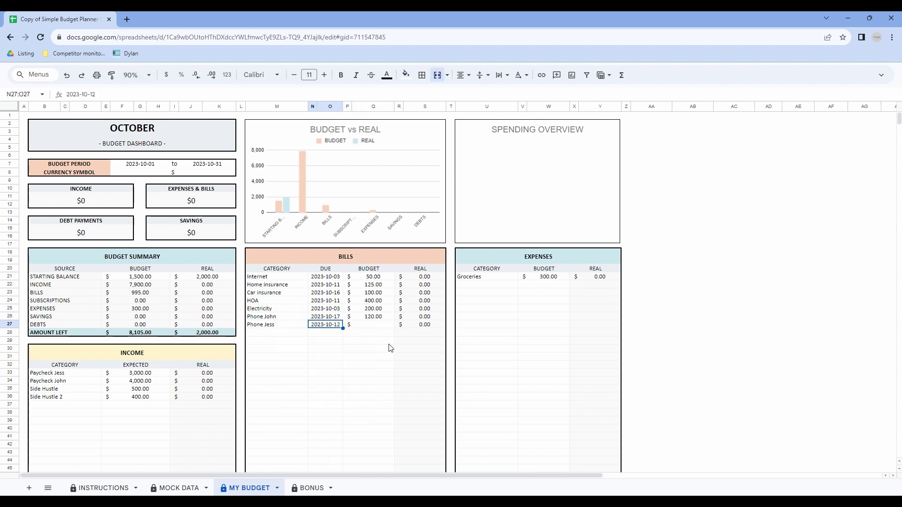
left_click(378, 329)
type("90")
key("Return")
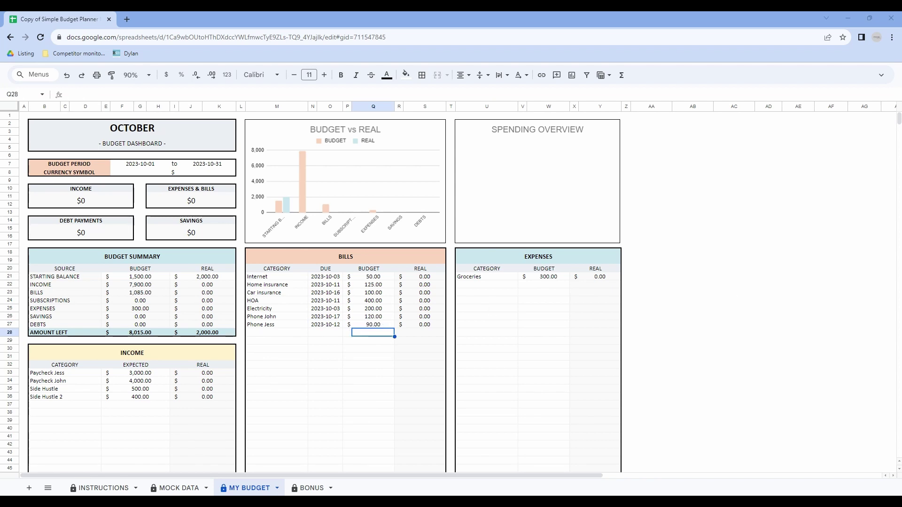
Add Car reparation (0), Dollar tree (50), Pets (0), Clothes (90), Hair cut (100) and Nails (30) below Groceries in the Expenses table
left_click(487, 285)
type("Car registration")
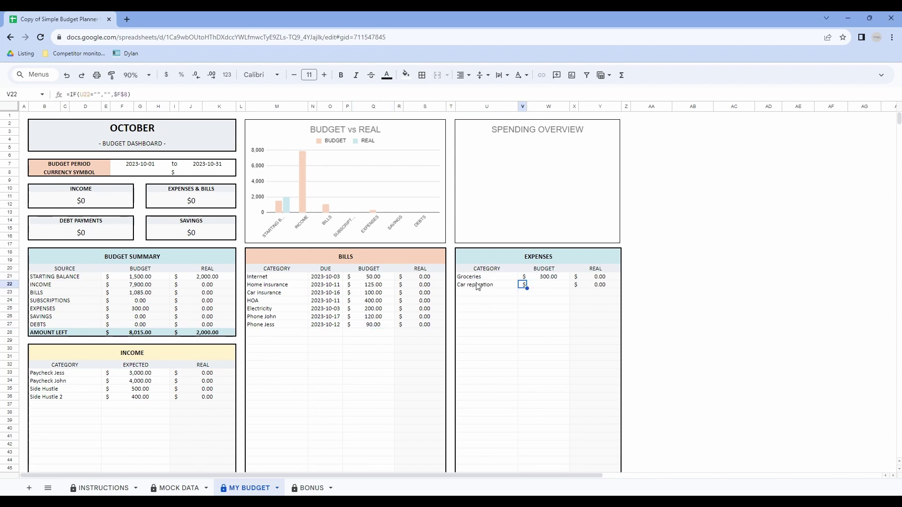
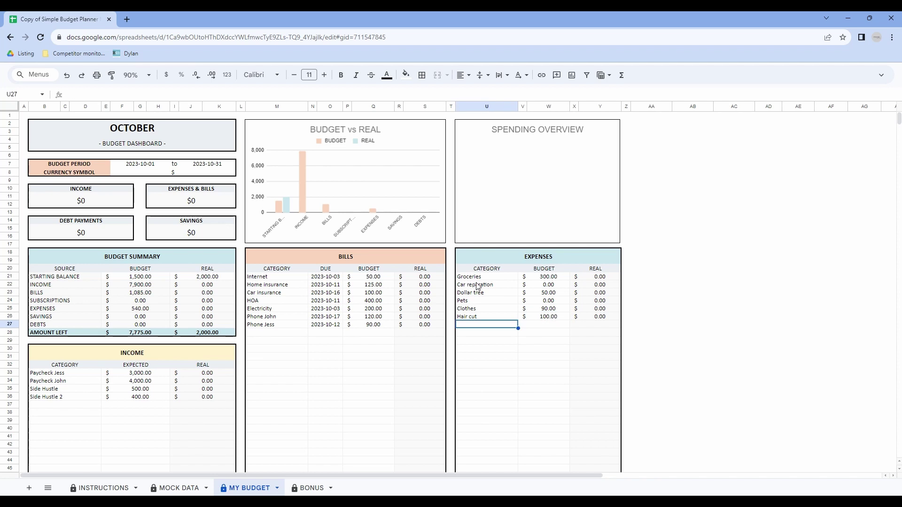
key("Tab")
type("30")
key("Return")
Add Restaurants with a budget of 300 and Makeup with a budget of 90 to the Expenses table
type("Restaurants")
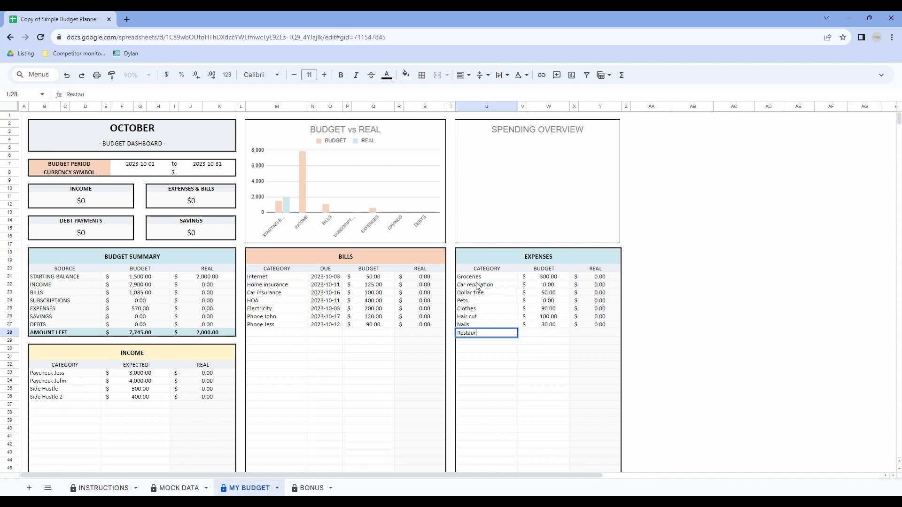
key("Tab")
type("300")
key("Return")
type("Makeup")
key("Tab")
type("90")
key("Return")
Add Gas with a budget of 125 and Health with a budget of 90 to the Expenses table
type("Gas")
key("Tab")
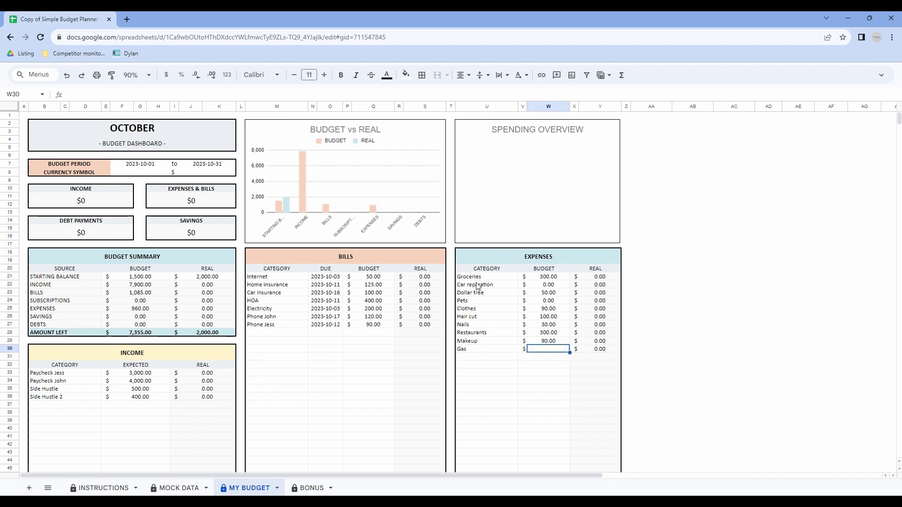
type("125")
key("Return")
type("Health")
key("Tab")
type("90")
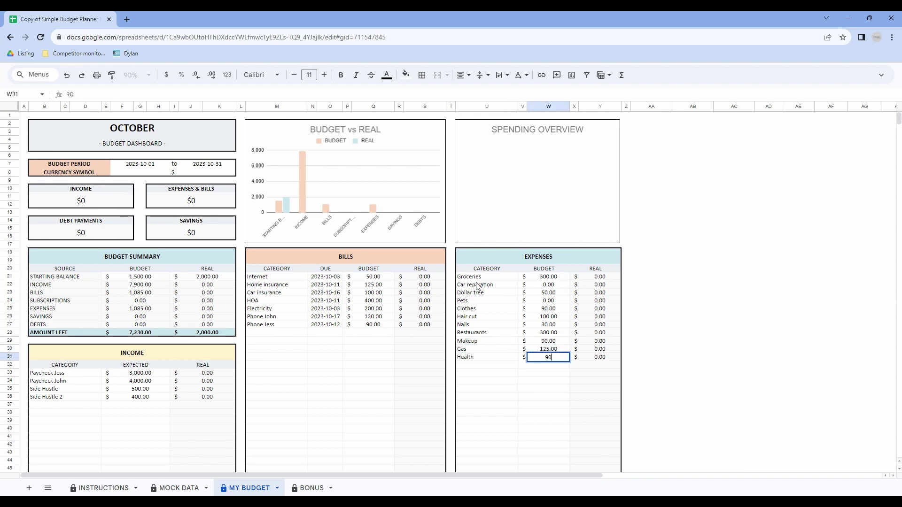
key("Return")
Add a Netflix subscription due 2023-10-04 with a budget of 15 to the Subscriptions table
scroll(438, 277, "down", 6)
left_click(274, 278)
type("Netflix")
key("Tab")
type("2023-10-04")
key("Tab")
type("15")
key("Return")
Add a Disney subscription due 2023-10-11 with a budget of 15 below Netflix
type("Disney")
key("Tab")
type("2023-10-11")
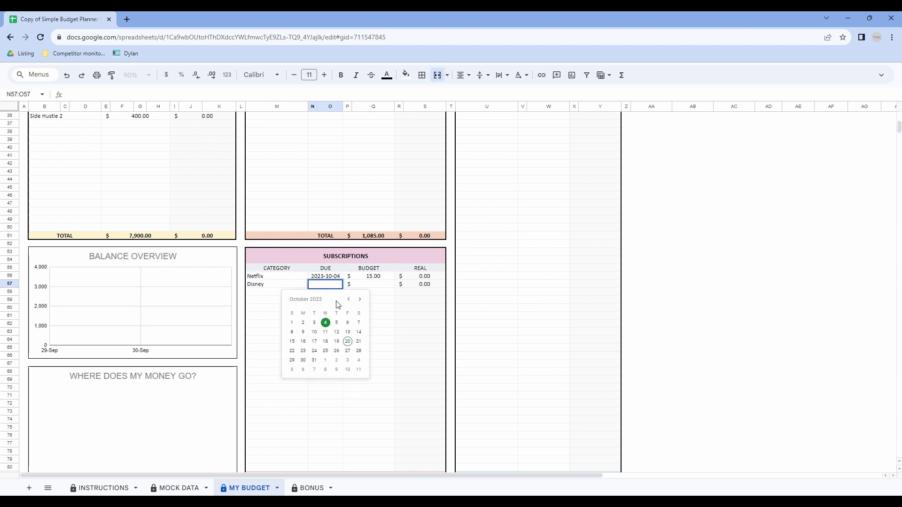
key("Tab")
type("15")
key("Return")
Add an Amazon Prime subscription due 2023-10-16 with a budget of 15 below Disney
type("Amazon Prim")
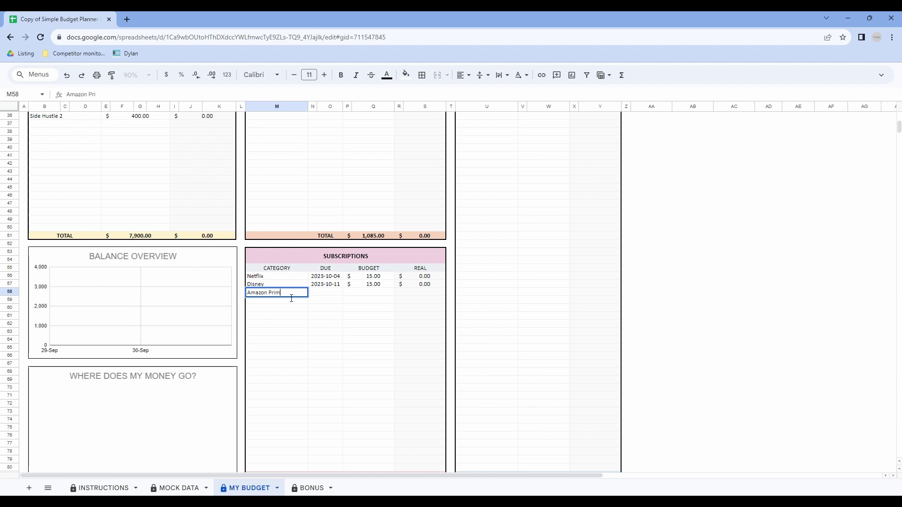
type("e")
key("Tab")
type("2023-10-16")
left_click(375, 293)
type("15")
key("Return")
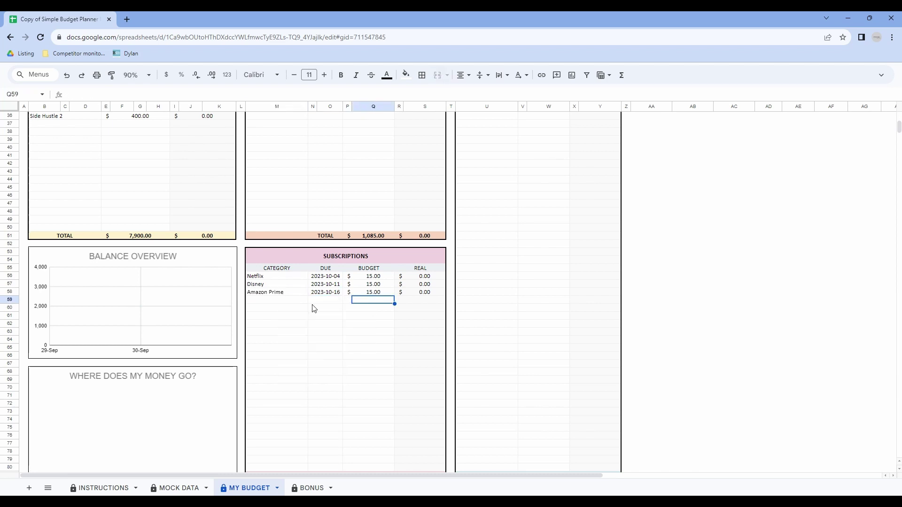
Add a Gym membership subscription due 2023-10-01 with a budget of 12 below Amazon Prime
left_click(271, 300)
type("Gym membership")
key("Tab")
double_click(321, 302)
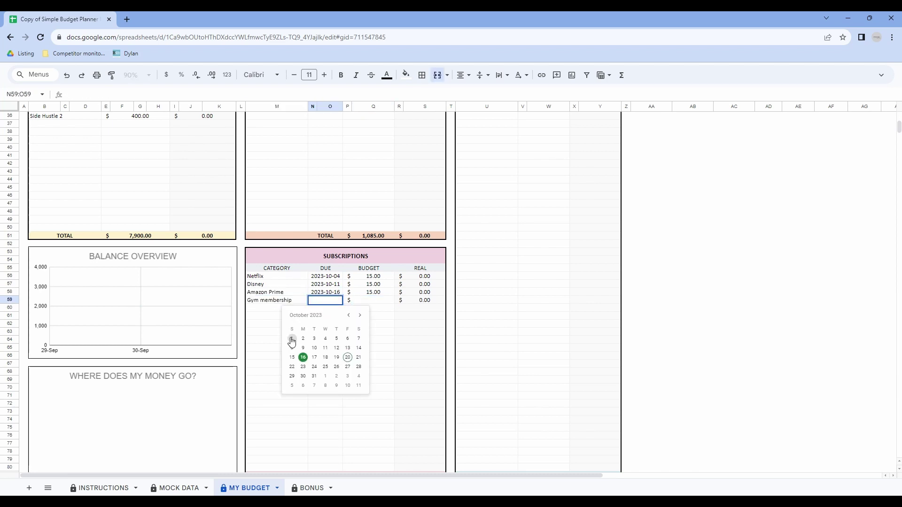
left_click(292, 338)
key("Tab")
type("12")
key("Return")
Add a Car loan due 2023-10-11 with a budget of 100 to the Debts table
scroll(496, 284, "down", 10)
left_click(277, 292)
type("Car loan")
key("Tab")
double_click(325, 292)
left_click(331, 338)
key("Tab")
type("100")
key("Return")
Add a Mortgage due 2023-10-01 with a budget of 1000 below the Car loan
left_click(279, 304)
type("Mortgage")
left_click(330, 305)
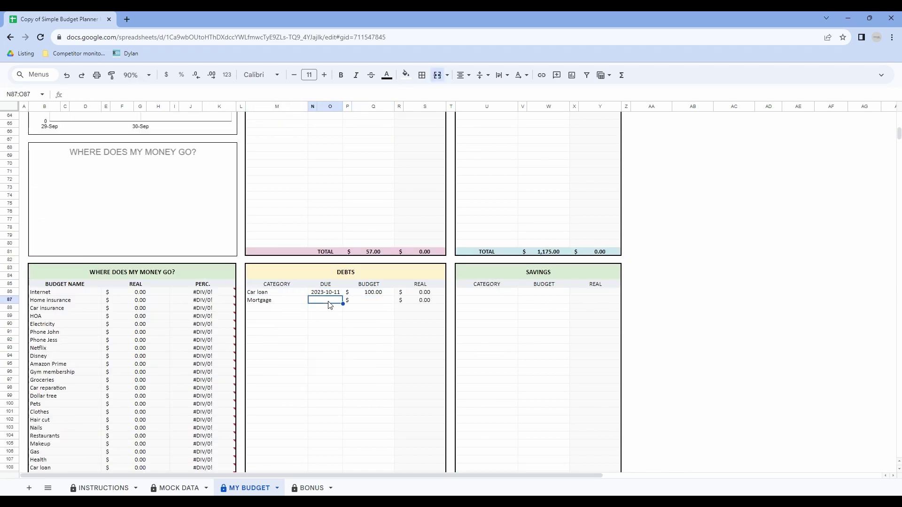
double_click(330, 304)
left_click(290, 337)
left_click(374, 300)
type("1000")
key("Return")
Add a credit card debt for the second paycheck earner, due 2023-10-26 with a budget of 150, below the Mortgage
left_click(295, 309)
type("Ce")
type("redit card John")
key("Tab")
type("2023-10-26")
key("Tab")
type("150")
key("Return")
Add a credit card debt for the first paycheck earner, due 2023-10-16 with a budget of 300
type("Credit card Jess")
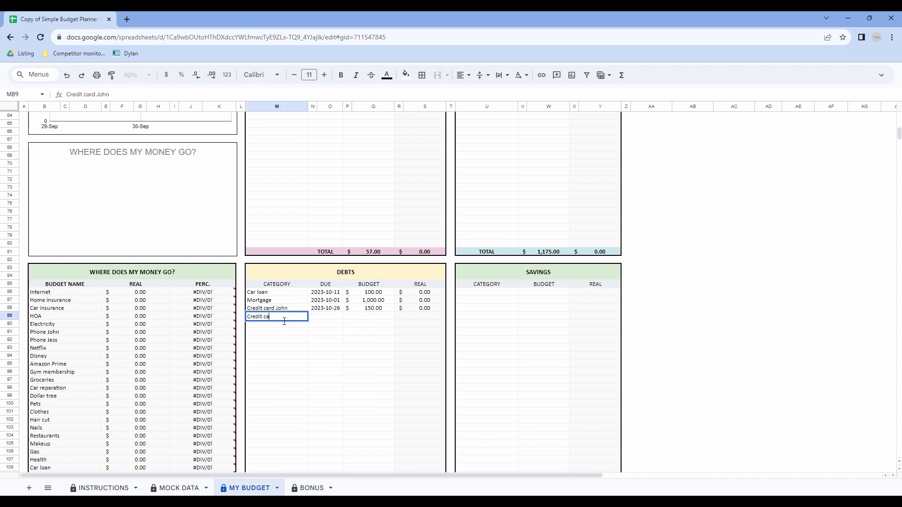
key("Tab")
type("2023-10-16")
key("Tab")
type("300")
key("Return")
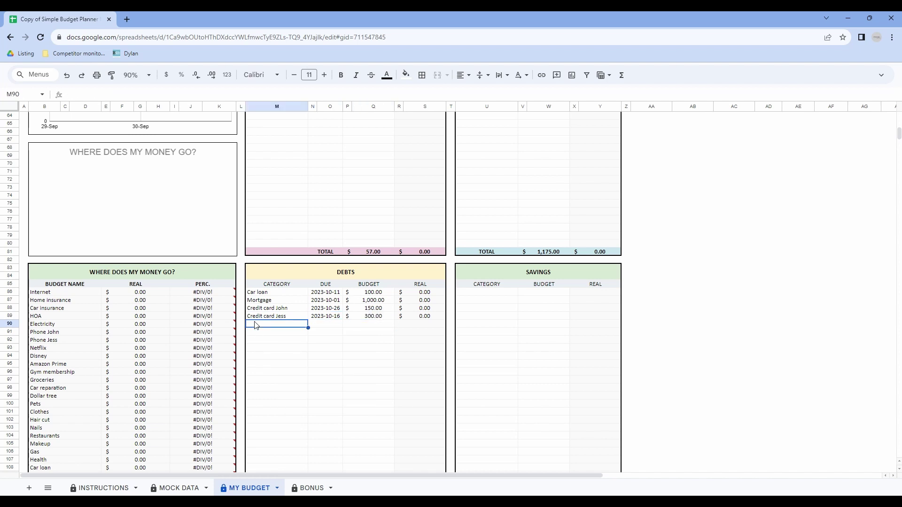
Add a student loan for the first paycheck earner, due 2023-10-12 with a budget of 300, to the Debts table
type("Student loan Jess")
key("Tab")
type("2023-10-12")
key("Tab")
type("300")
key("Return")
Add a student loan for the second paycheck earner, due 2023-10-10 with a budget of 400, to the Debts table
left_click(292, 333)
type("Student loan John")
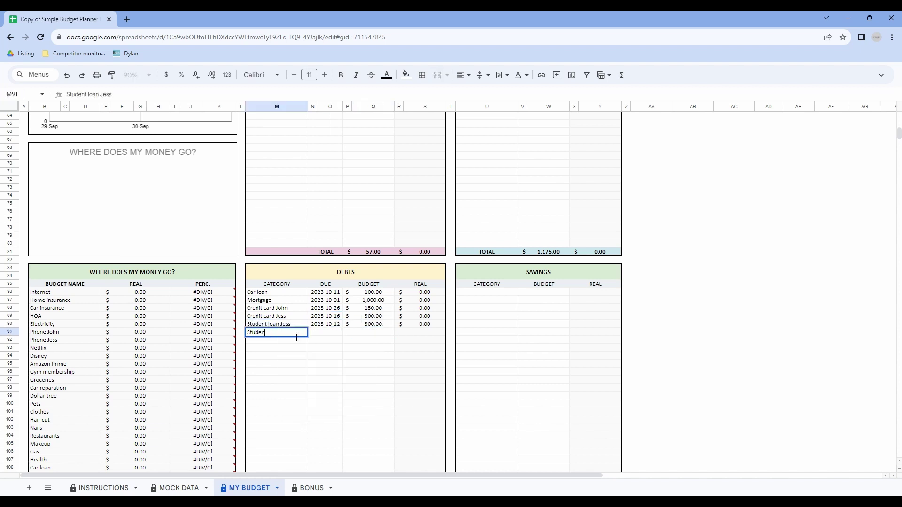
key("Tab")
type("2023-10-10")
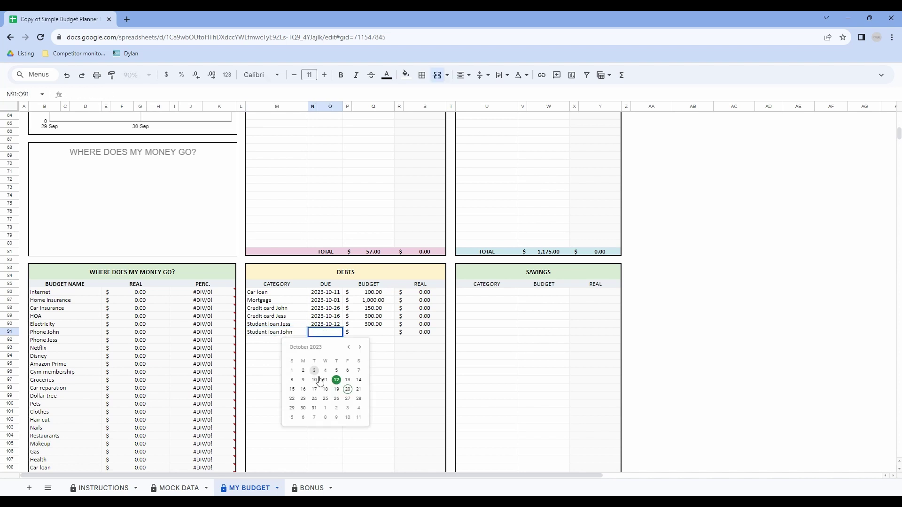
key("Tab")
type("400")
Add an Emergency funds category with a budget of 200 to the Savings table
left_click(474, 295)
type("Emergency funds")
key("Tab")
type("200")
key("Return")
Add a Roth IRA for the second paycheck earner and one for the first to the Savings table, each with a budget of 200
type("Ro")
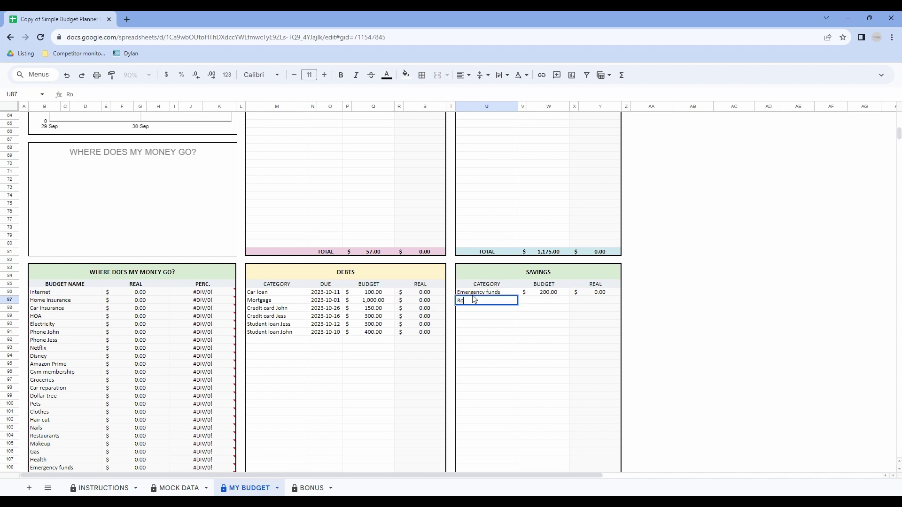
type("th IRA John")
key("Tab")
type("200")
key("Return")
type("Roth IRA Jess")
key("Tab")
type("200")
key("Return")
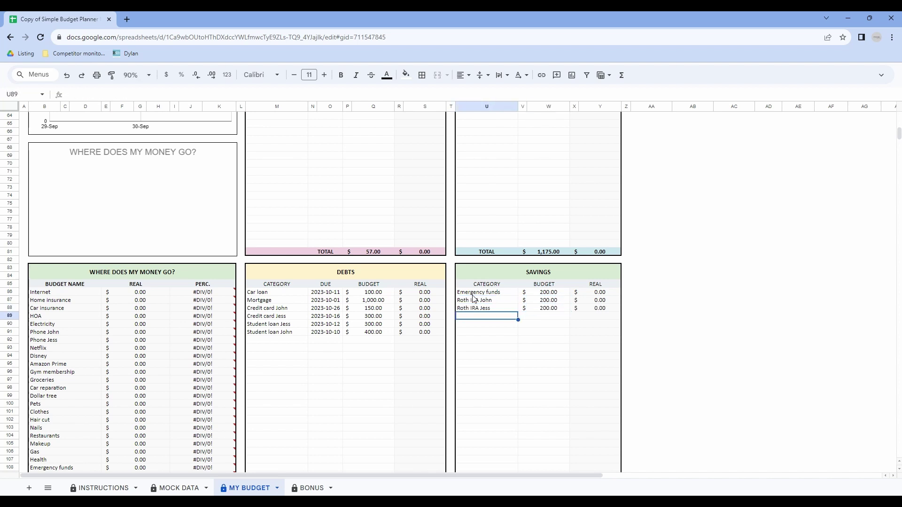
Add a 401k for the second paycheck earner with a budget of 300 and a Car down payment with 100 to Savings
type("401k John")
key("Tab")
type("300")
key("Return")
type("Ca")
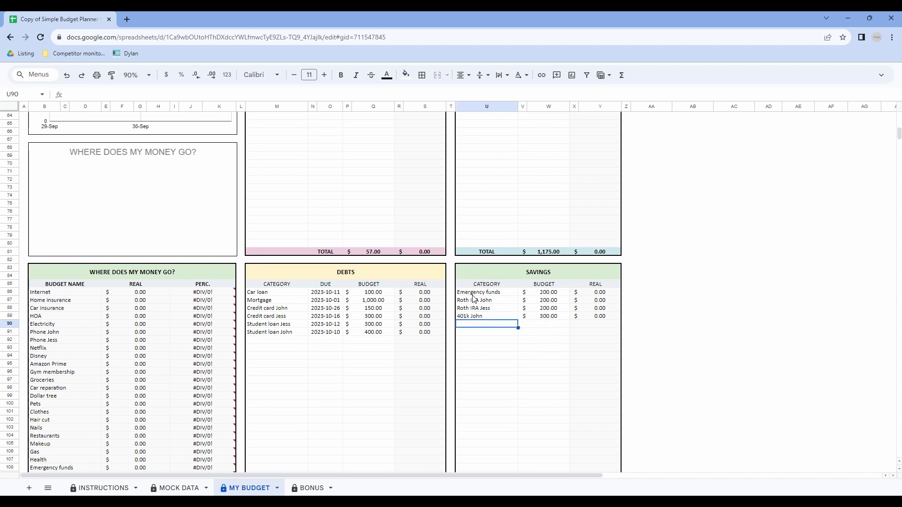
type("r down payment")
key("Tab")
type("100")
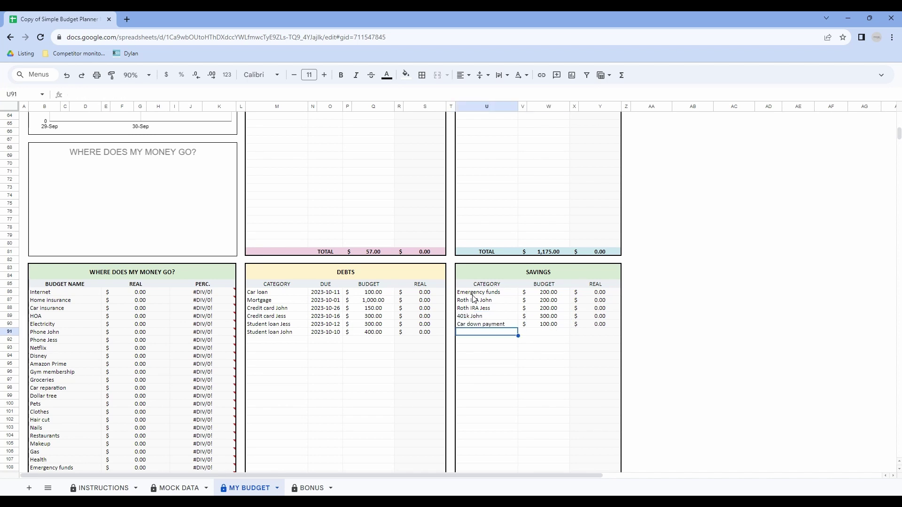
key("Return")
Examine the Transaction Tracker's date, amount, budget name and description fields, including the selectable budget names
scroll(485, 281, "down", 2)
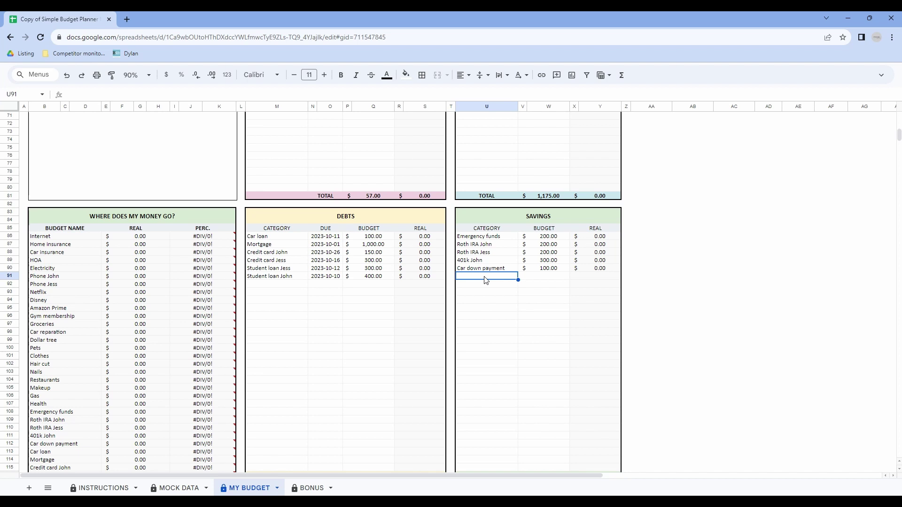
scroll(485, 281, "down", 5)
left_click(475, 274)
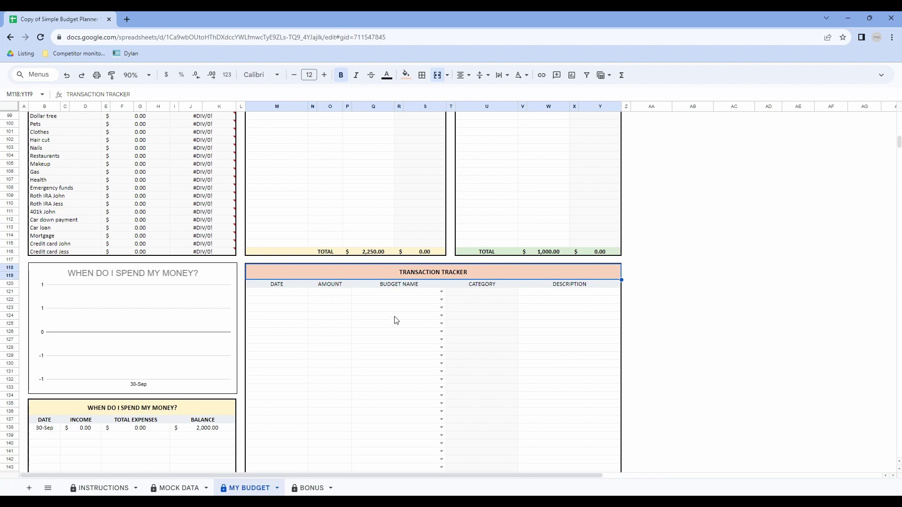
left_click(290, 296)
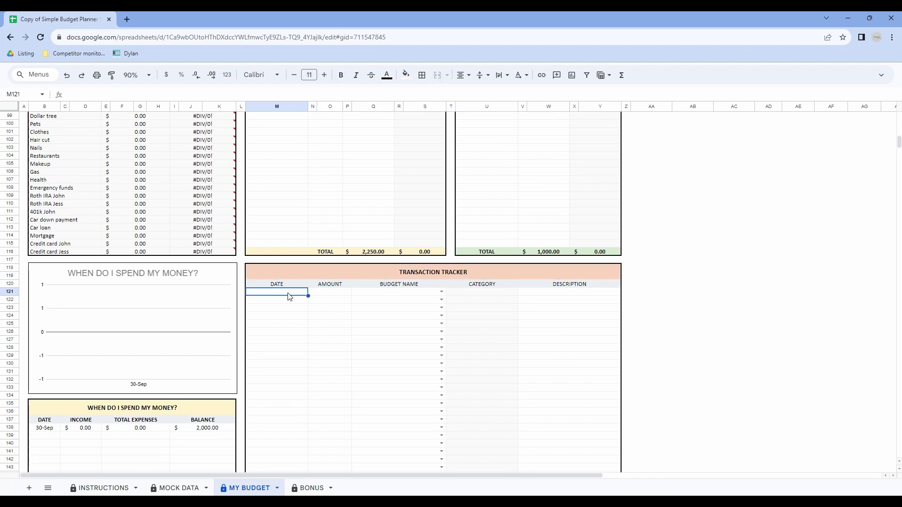
left_click(324, 295)
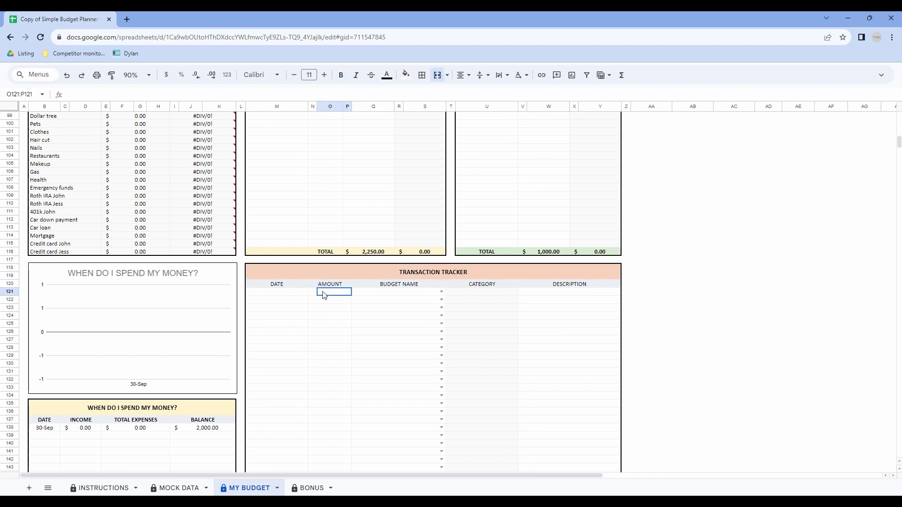
left_click(376, 292)
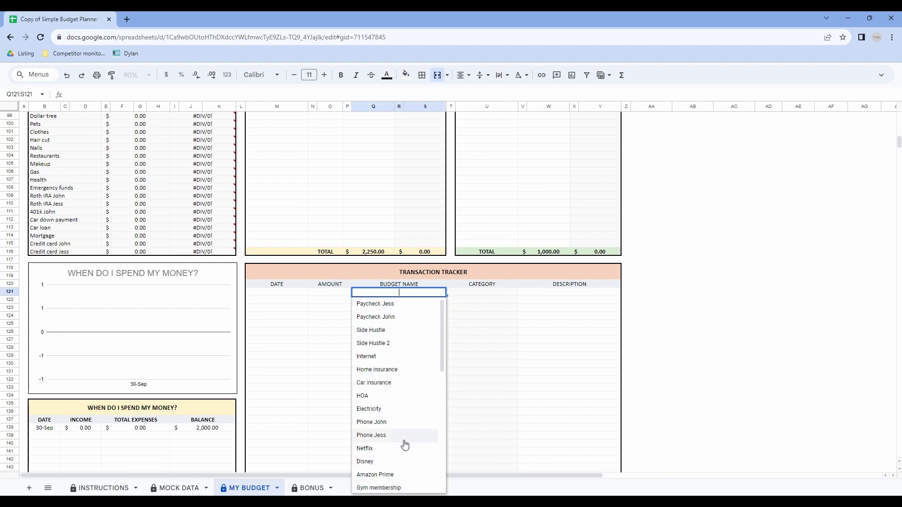
key("Down")
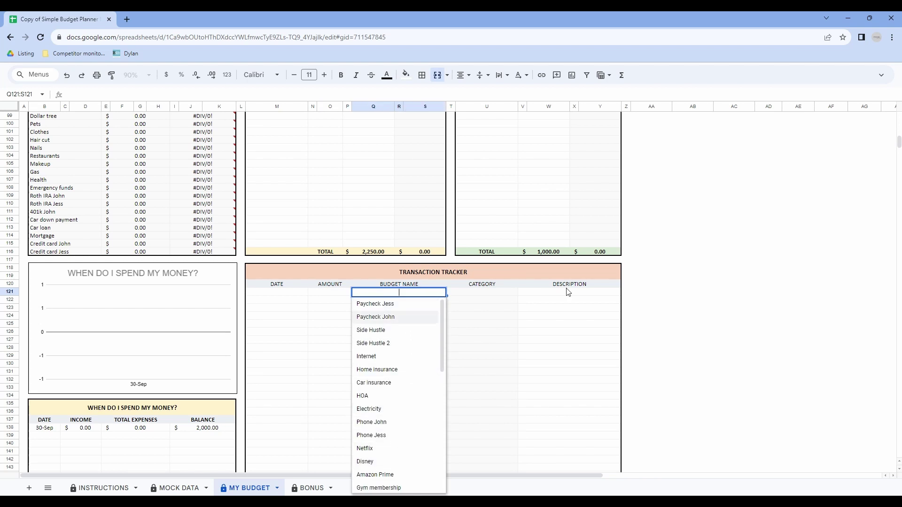
left_click(567, 292)
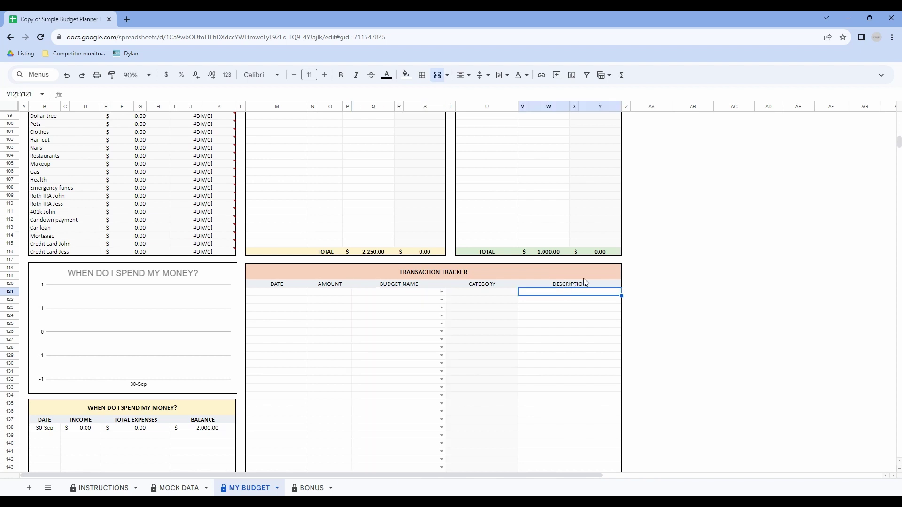
Log a 120 transaction dated 2023-10-02 in the Transaction Tracker under the second paycheck earner's phone budget
left_click(292, 293)
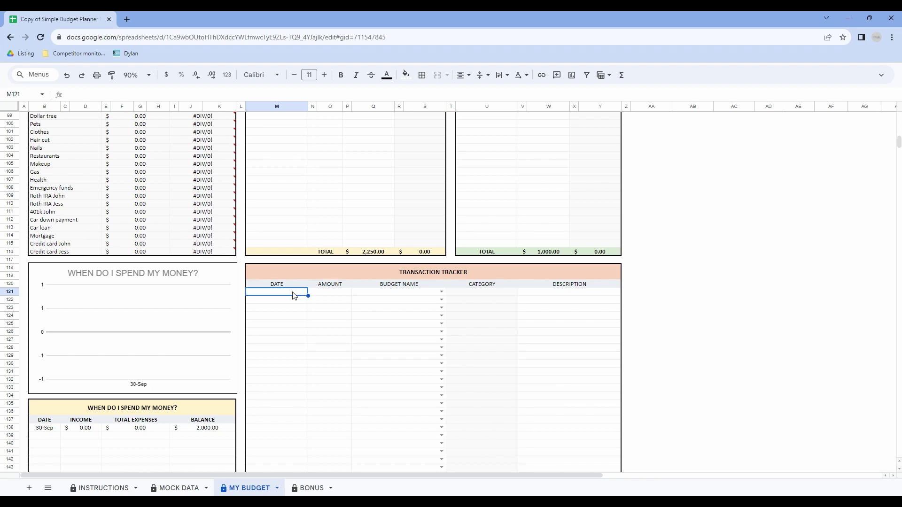
double_click(296, 296)
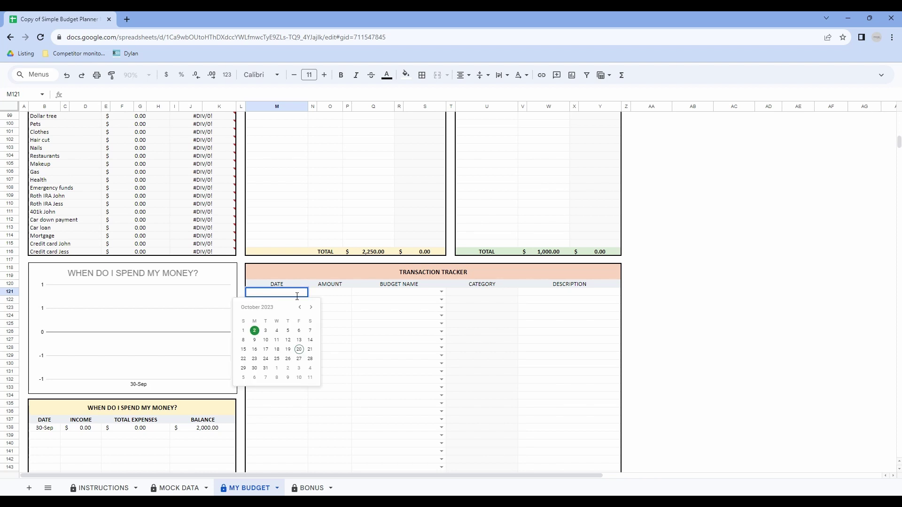
left_click(255, 331)
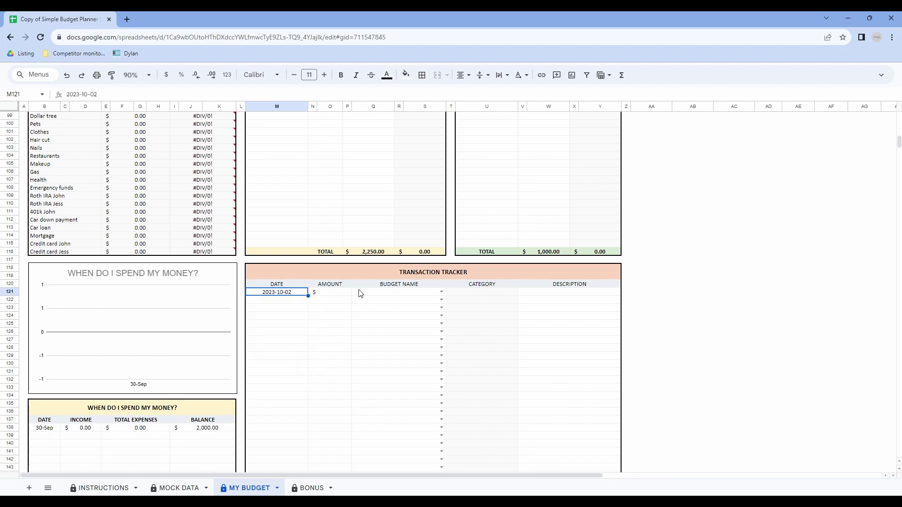
left_click(332, 294)
type("120")
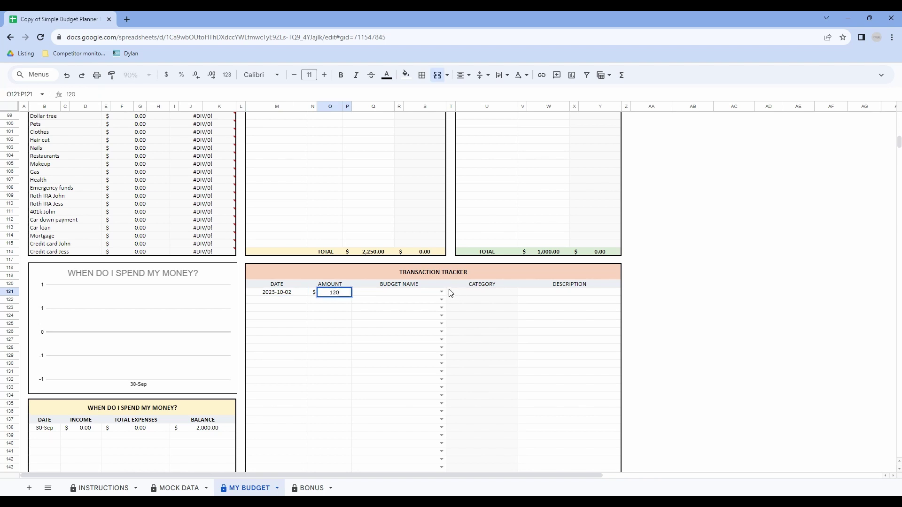
left_click(444, 292)
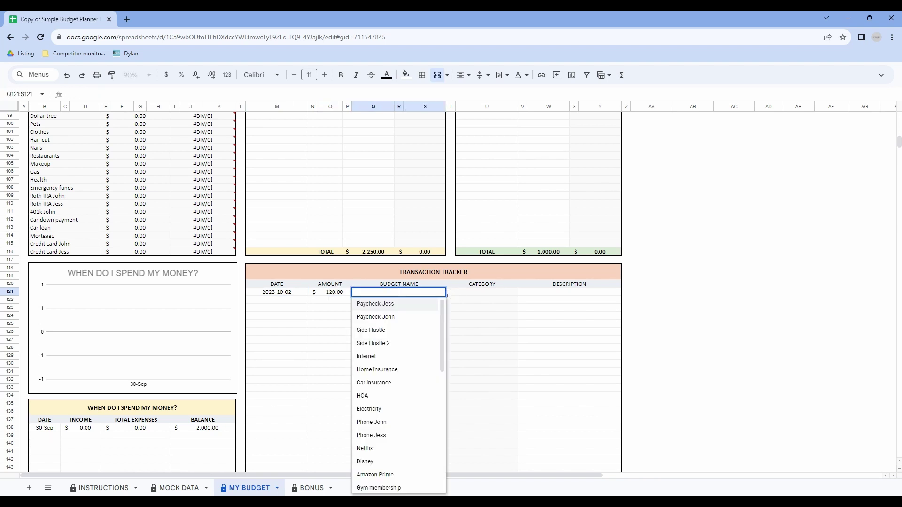
type("ph")
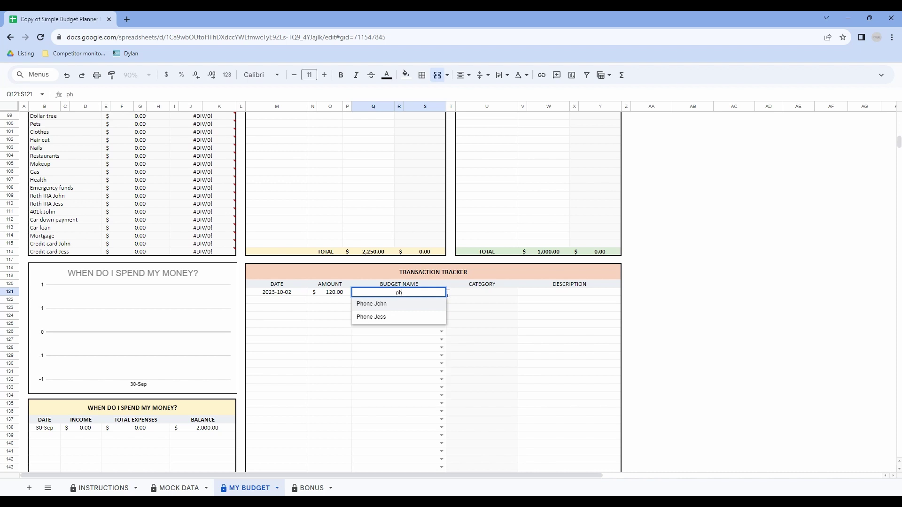
left_click(406, 304)
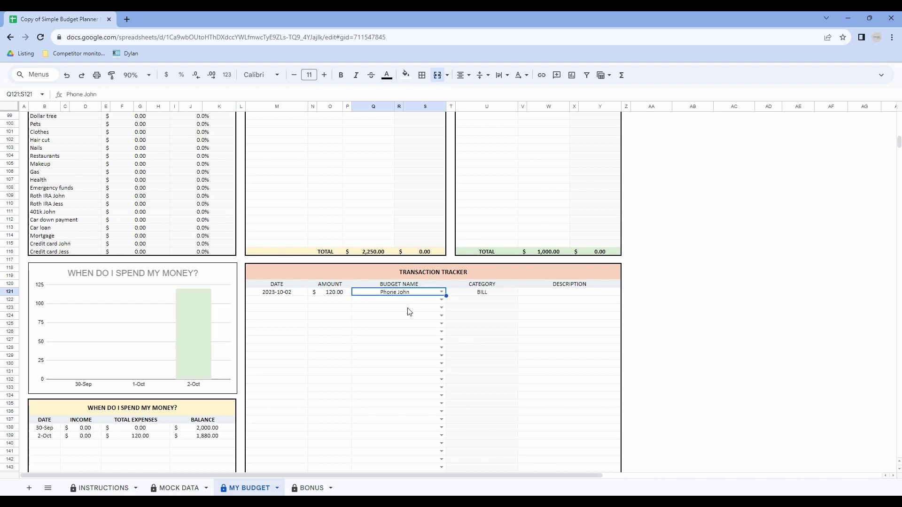
left_click(560, 293)
Log a 50 Netflix transaction dated 2023-10-11 in the tracker's second row
left_click(295, 303)
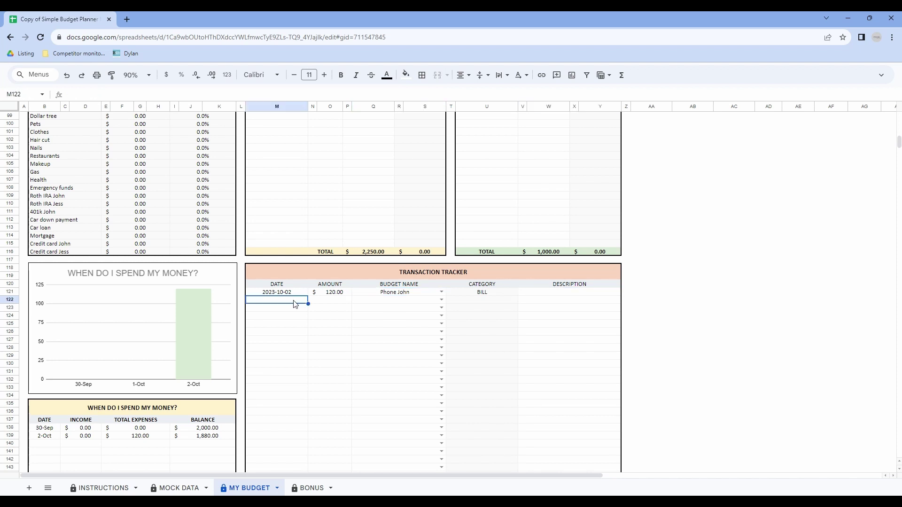
type("2023-10-11")
key("Tab")
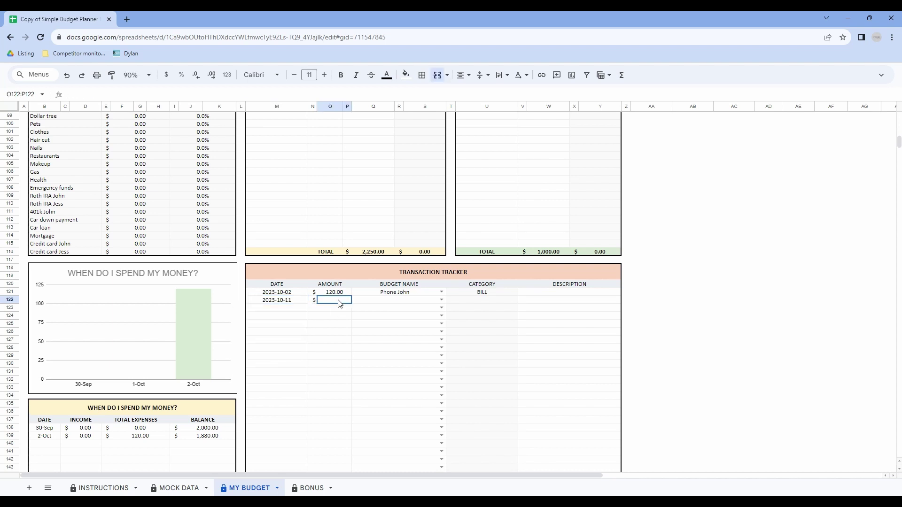
type("50")
key("Tab")
key("Return")
type("n")
key("Return")
Log a 70 Electricity transaction dated 2023-10-17 in the tracker's third row
type("2023-10-17")
key("Tab")
type("70")
key("Tab")
key("Return")
type("e")
key("Return")
Log a 1200 Mortgage transaction dated 2023-10-01 in the tracker's next row
key("Return")
left_click(248, 357)
key("Tab")
type("1200")
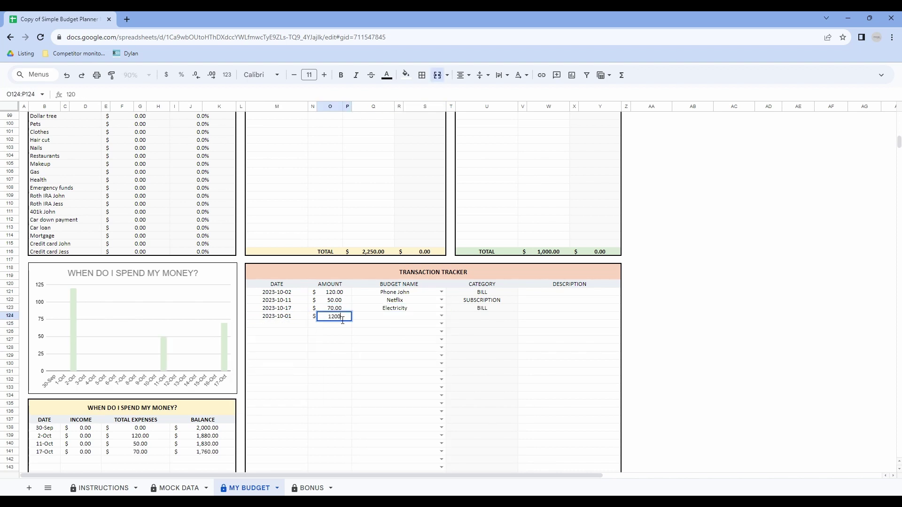
key("Tab")
key("Return")
type("m")
key("Return")
Log a 500 Car reparation transaction dated 2023-10-12 in the tracker's next row
key("Return")
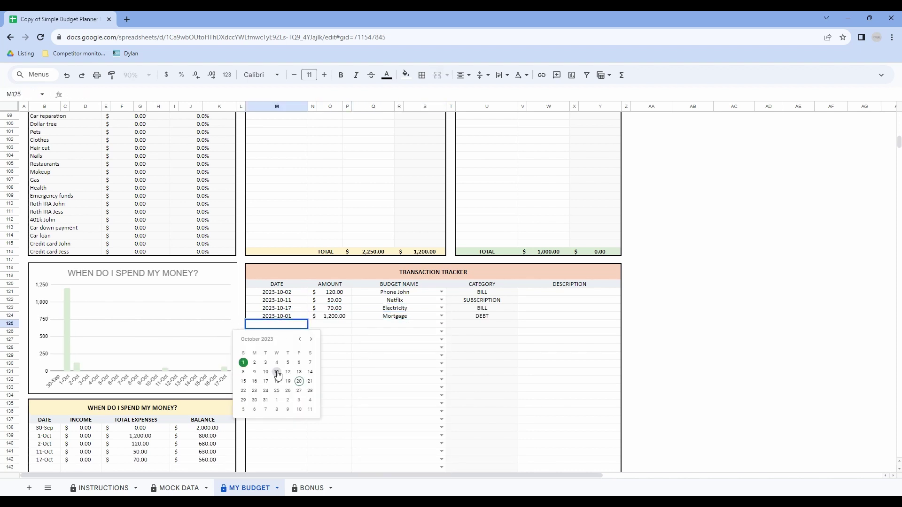
left_click(288, 371)
key("Tab")
type("500")
key("Tab")
key("Return")
key("Return")
Log a 300 Groceries transaction dated 2023-10-10 in the tracker's next row
double_click(284, 332)
left_click(266, 378)
key("Tab")
type("300")
key("Tab")
key("Return")
type("g")
key("Return")
Log a 50 transaction dated 2023-10-05 in the tracker under the first paycheck earner's phone budget
key("Return")
left_click(283, 378)
key("Tab")
type("50")
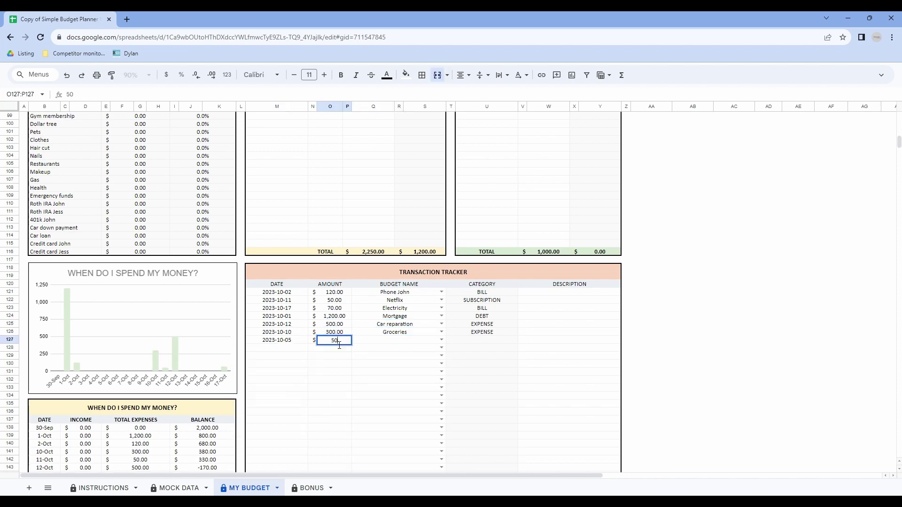
key("Tab")
key("Return")
type("phone jess")
key("Return")
Log a 15 Amazon Prime transaction dated 2023-10-03 in the tracker's next row
key("Return")
left_click(268, 389)
key("Tab")
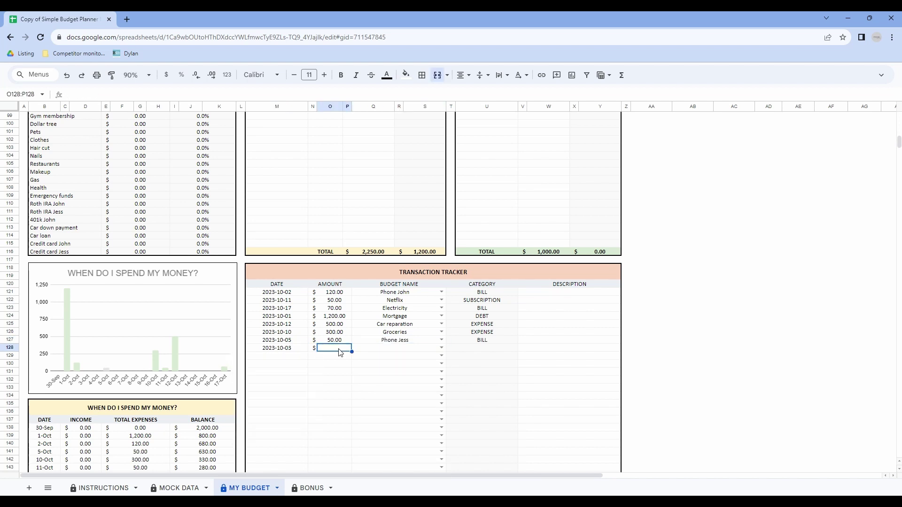
type("15")
key("Tab")
key("Return")
type("amazon")
key("Return")
Log a 350 transaction dated 2023-10-25 in the tracker under the second paycheck earner's 401k
key("Return")
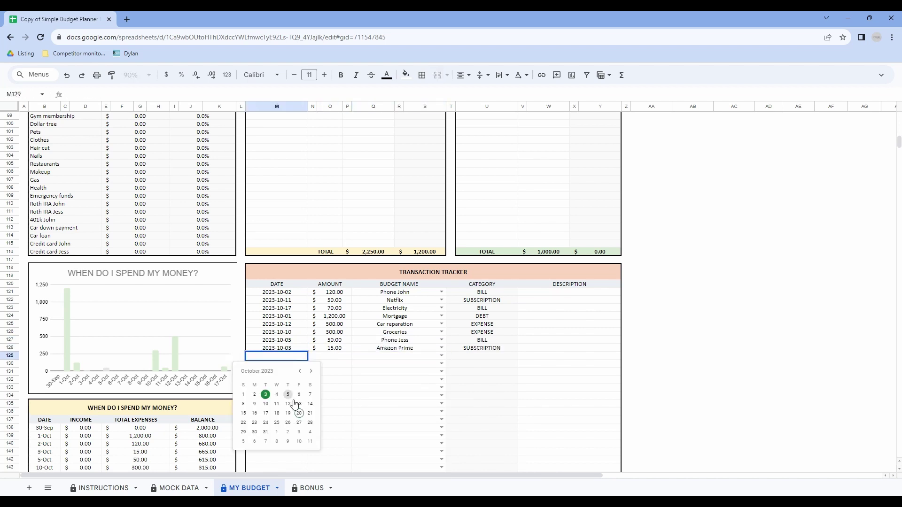
left_click(280, 422)
key("Tab")
type("350")
key("Tab")
key("Return")
type("401k")
key("Return")
Log a 200 Restaurants transaction dated 2023-10-27 in the tracker's next row
key("Return")
left_click(300, 430)
key("Tab")
type("200")
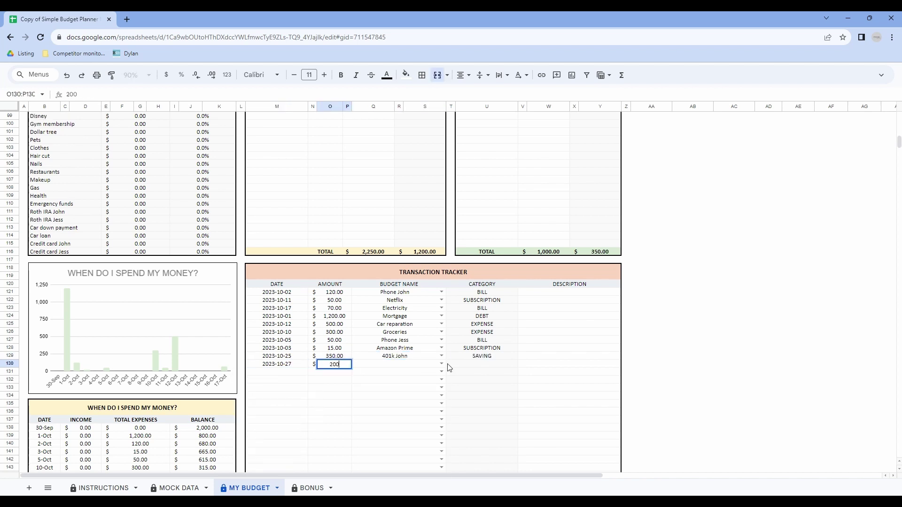
key("Tab")
key("Return")
type("res")
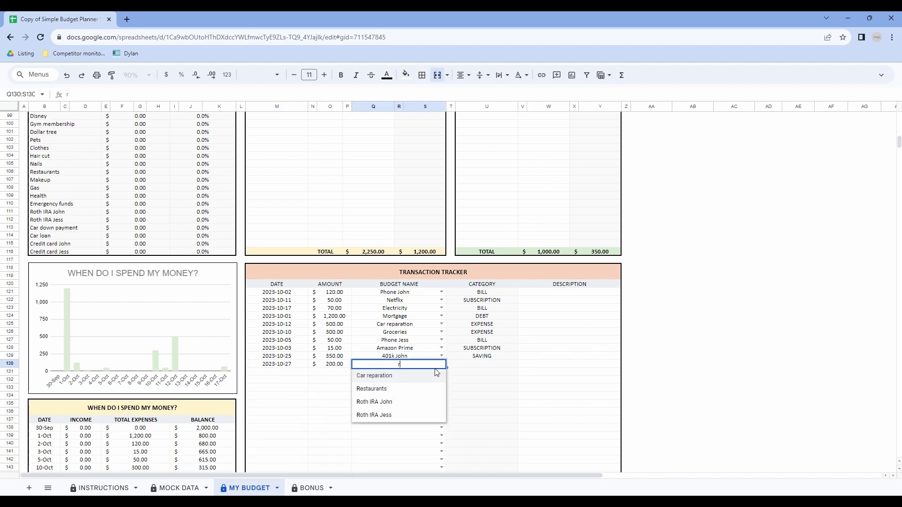
key("Return")
Log a 50 Health transaction dated 2023-10-17 in the tracker's next row
double_click(271, 373)
left_click(270, 430)
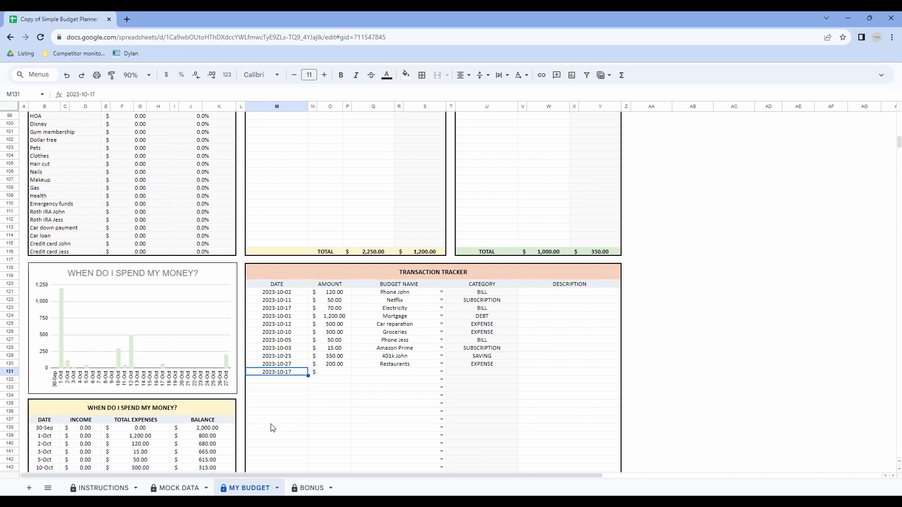
key("Tab")
type("50")
key("Tab")
key("Return")
type("h")
key("Return")
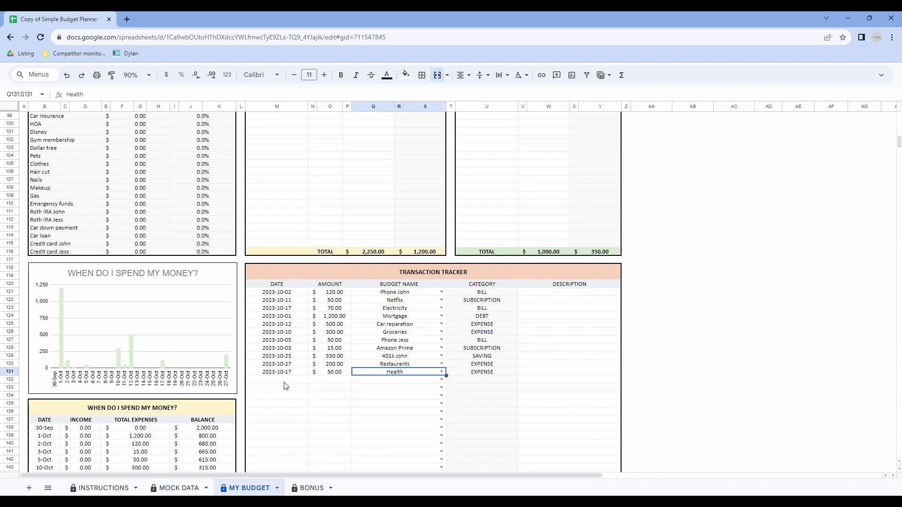
Log a 400 transaction dated 2023-10-26 in the tracker under the second paycheck earner's credit card
double_click(275, 379)
left_click(292, 456)
key("Tab")
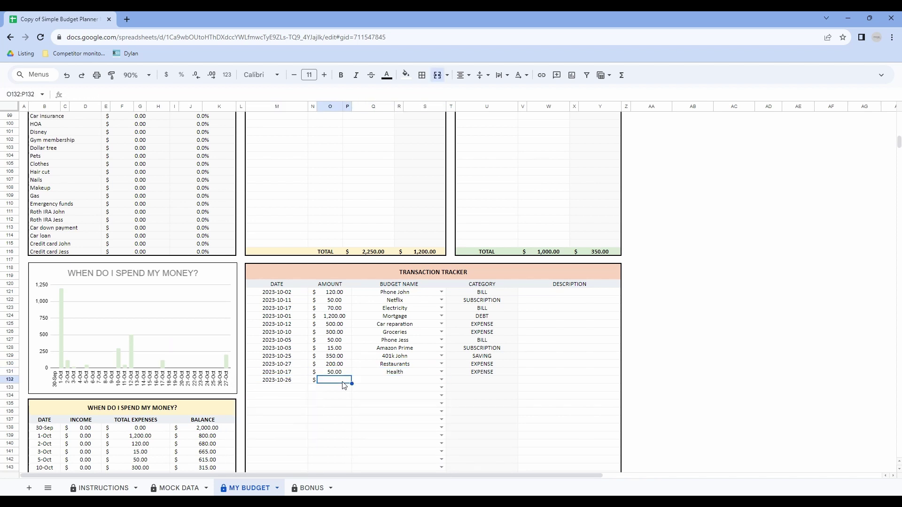
type("400")
key("Tab")
key("Return")
type("cr")
key("Return")
Log a 350 transaction dated 2023-10-31 in the tracker under the first paycheck earner's credit card
double_click(277, 387)
left_click(310, 459)
key("Tab")
type("350")
key("Tab")
key("Return")
type("cr")
key("Down")
key("Return")
Log a 50 Restaurants transaction dated 2023-10-16 in the tracker's next row
left_click(280, 400)
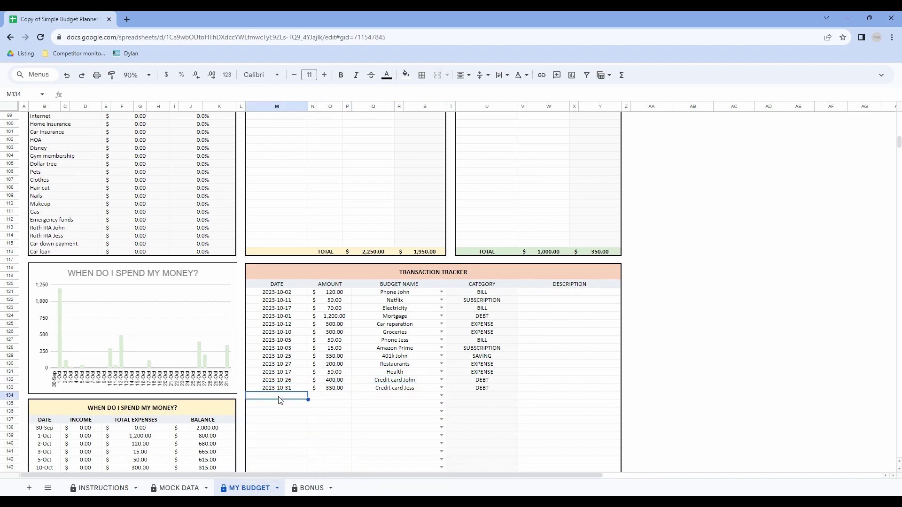
double_click(280, 400)
left_click(258, 450)
key("Tab")
type("50")
key("Tab")
key("Return")
type("r")
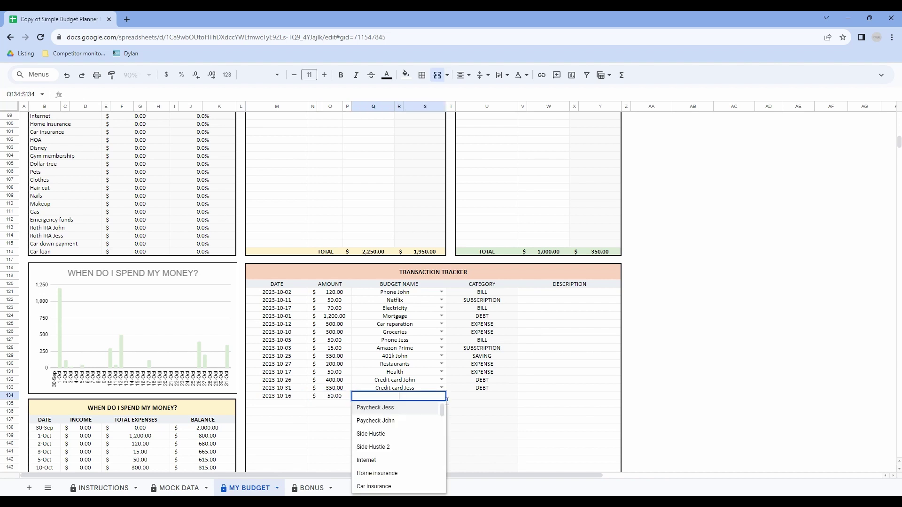
left_click(385, 423)
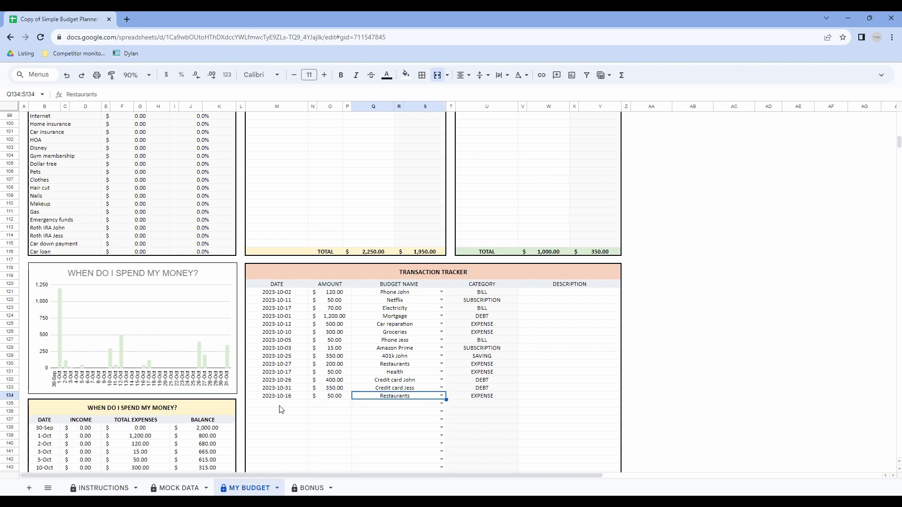
Log a 90 Internet transaction dated 2023-10-25 in the tracker's next row
double_click(280, 405)
left_click(277, 380)
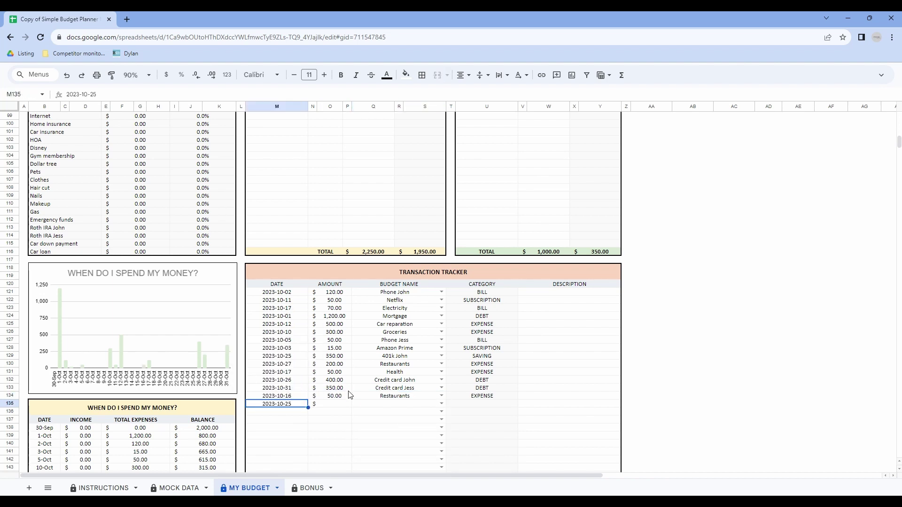
key("Tab")
type("90")
key("Tab")
key("Return")
type("i")
key("Return")
Log a 100 Home insurance transaction dated 2023-10-19 in the tracker's next row
double_click(277, 412)
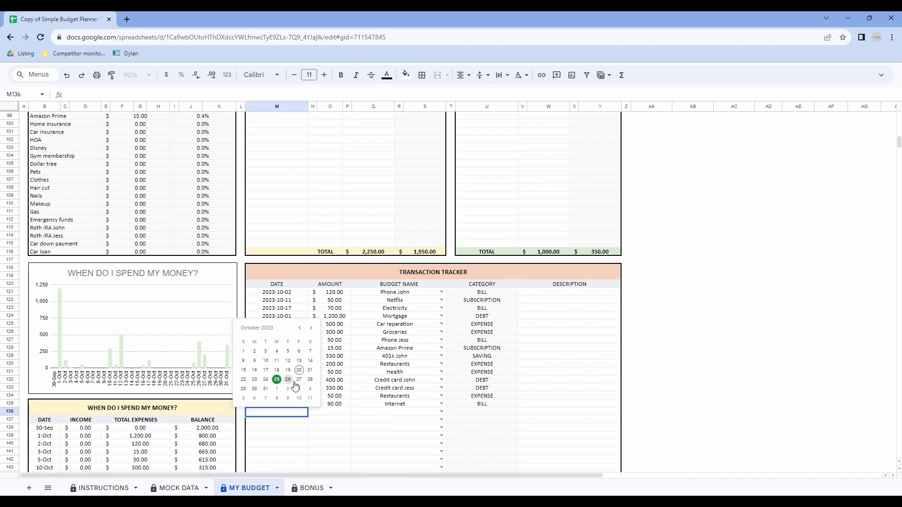
left_click(296, 380)
key("Tab")
type("100")
left_click(441, 411)
left_click(400, 115)
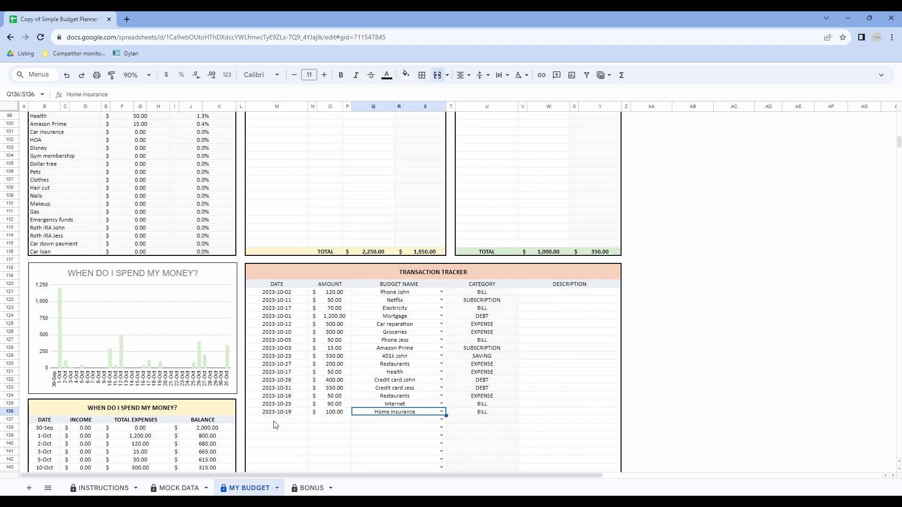
Log a 200 Car insurance transaction with an October 2023 date in the tracker's next row
double_click(277, 420)
left_click(277, 391)
key("Tab")
type("200")
key("Tab")
key("Return")
type("car i")
key("Return")
Log a 50 HOA transaction with an October 2023 date in the tracker's next row
double_click(277, 428)
left_click(249, 391)
left_click(341, 428)
type("50")
key("Tab")
key("Return")
type("hoa")
key("Return")
Log a 15 Disney transaction dated 2023-10-07 in the tracker's next row
double_click(292, 436)
left_click(309, 375)
key("Tab")
type("15")
key("Tab")
key("Return")
type("dis")
key("Return")
Log a 20 Gym membership transaction dated 2023-10-21 in the tracker's next row
double_click(279, 444)
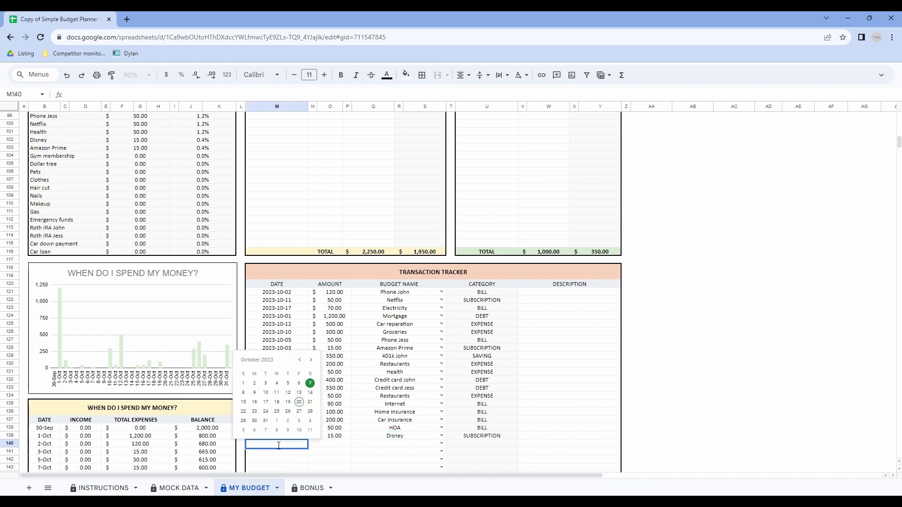
left_click(310, 402)
key("Tab")
type("20")
key("Tab")
key("Return")
type("gym")
key("Return")
Log a 15 Dollar tree transaction dated 2023-10-09 in the tracker's next row
double_click(278, 451)
left_click(254, 400)
key("Tab")
type("15")
key("Tab")
key("Return")
type("dol")
key("Return")
Log a 90 Pets transaction dated 2023-10-26 in the tracker's next row
scroll(287, 405, "down", 3)
left_click(286, 405)
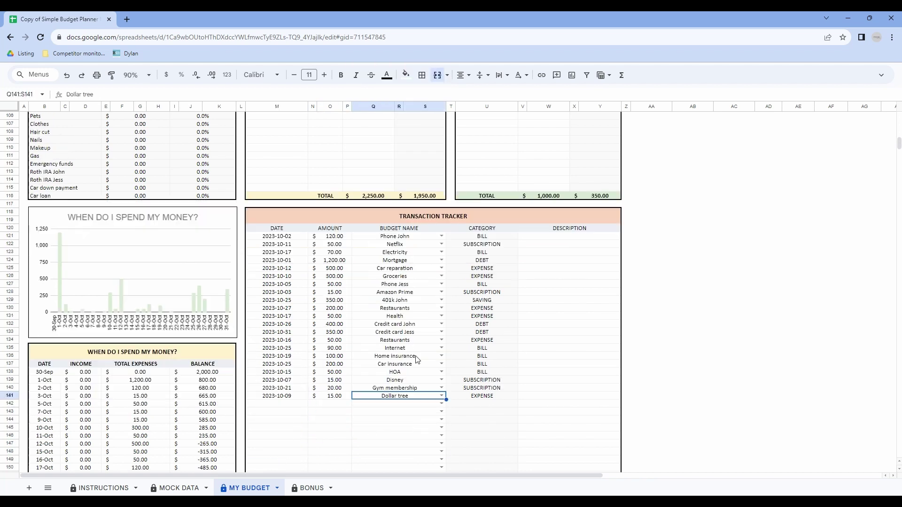
double_click(286, 405)
left_click(288, 365)
key("Tab")
type("90")
key("Tab")
key("Return")
type("pe")
key("Return")
Log a 150 Clothes transaction dated 2023-10-30 in the tracker's next row
double_click(277, 412)
left_click(254, 384)
key("Tab")
type("150")
key("Tab")
key("Return")
type("c")
left_click(376, 373)
Log a 50 Hair cut transaction dated 2023-10-06 in the tracker's next row
double_click(277, 420)
left_click(299, 345)
key("Tab")
type("50")
key("Tab")
key("Return")
type("h")
key("Return")
Log a 40 Nails transaction dated 2023-10-18 in the tracker's next row
double_click(277, 428)
left_click(276, 365)
key("Tab")
type("40")
key("Tab")
key("Return")
type("n")
key("Return")
Log a 50 Makeup transaction dated 2023-10-22 in the tracker's next row
double_click(277, 436)
left_click(245, 407)
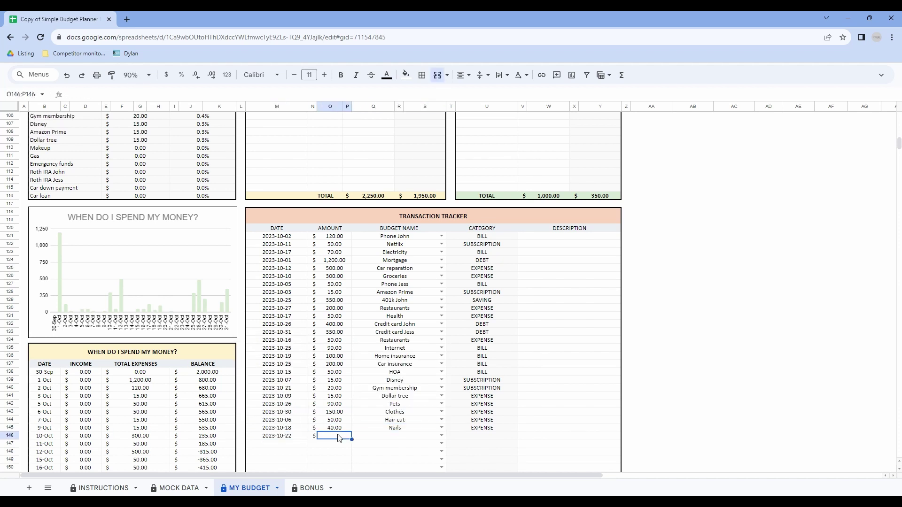
key("Tab")
type("50")
key("Tab")
key("Return")
type("m")
key("Return")
Log a 125 Gas transaction dated 2023-10-09 in the tracker's next row
double_click(277, 444)
left_click(256, 395)
key("Tab")
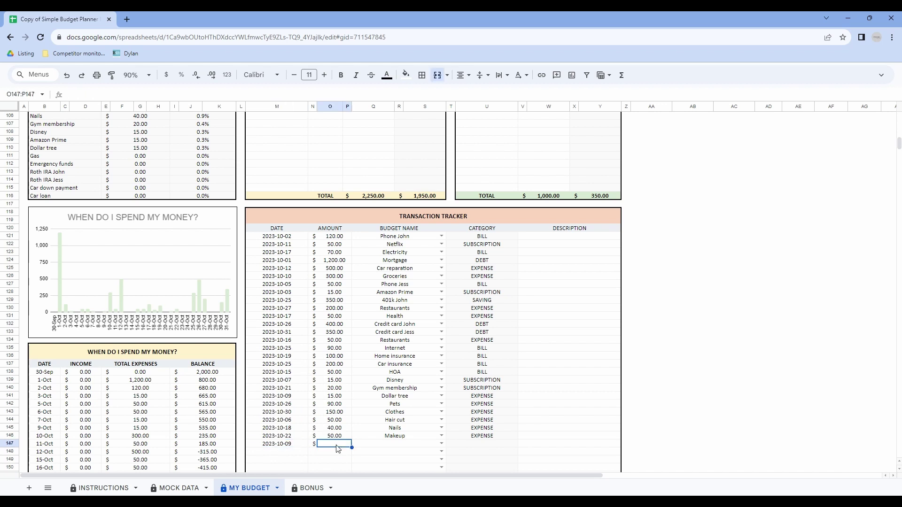
type("125")
key("Tab")
type("g")
key("Return")
Log a 200 Emergency funds transaction dated 2023-10-30 in the tracker's next row
double_click(277, 452)
left_click(255, 433)
key("Tab")
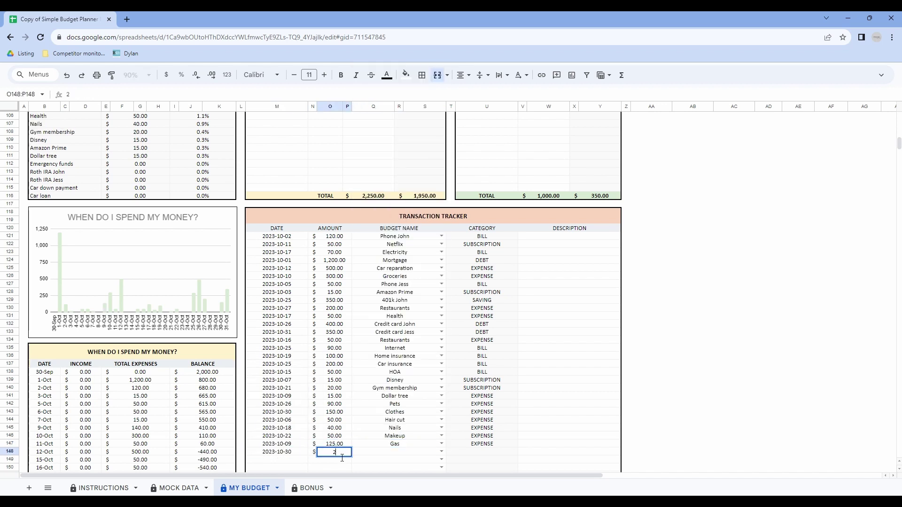
type("200")
key("Tab")
type("e")
key("Return")
Log a 200 transaction dated 2023-10-25 for the second person's Roth IRA in the tracker's next row
double_click(277, 460)
left_click(280, 432)
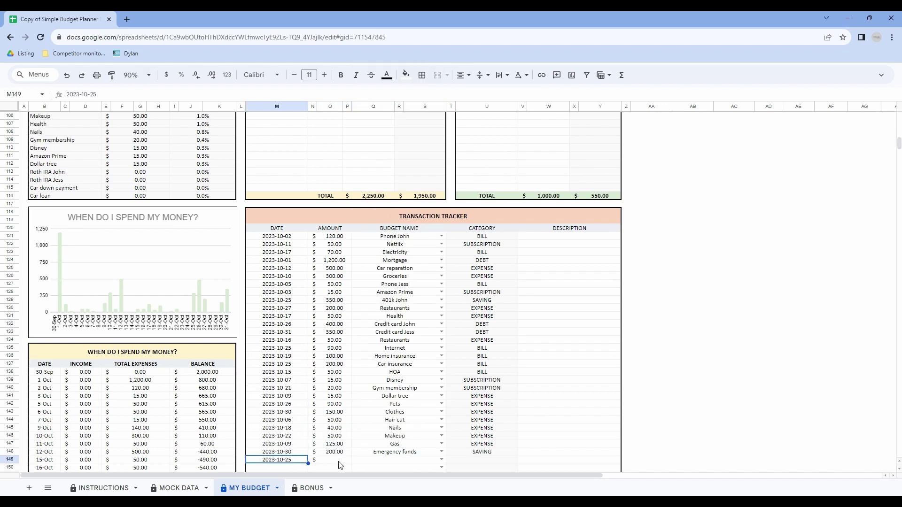
key("Tab")
type("200")
key("Tab")
type("jess")
key("Return")
Log a 200 transaction dated 2023-10-19 for the first person's Roth IRA in the tracker's next row
double_click(277, 467)
left_click(288, 425)
key("Tab")
type("200")
key("Tab")
type("roth ira john")
key("Return")
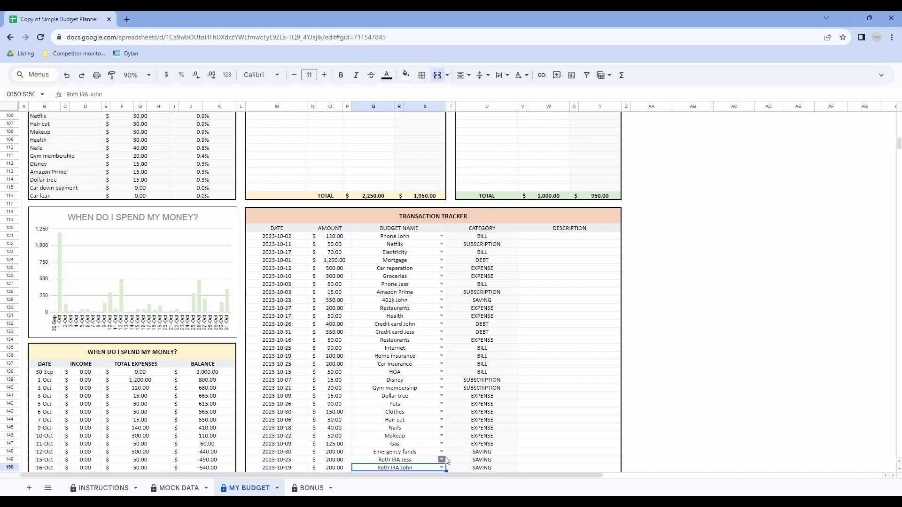
Log a 400 Car down payment transaction dated 2023-10-23 in the tracker's next row
scroll(314, 424, "down", 2)
double_click(277, 419)
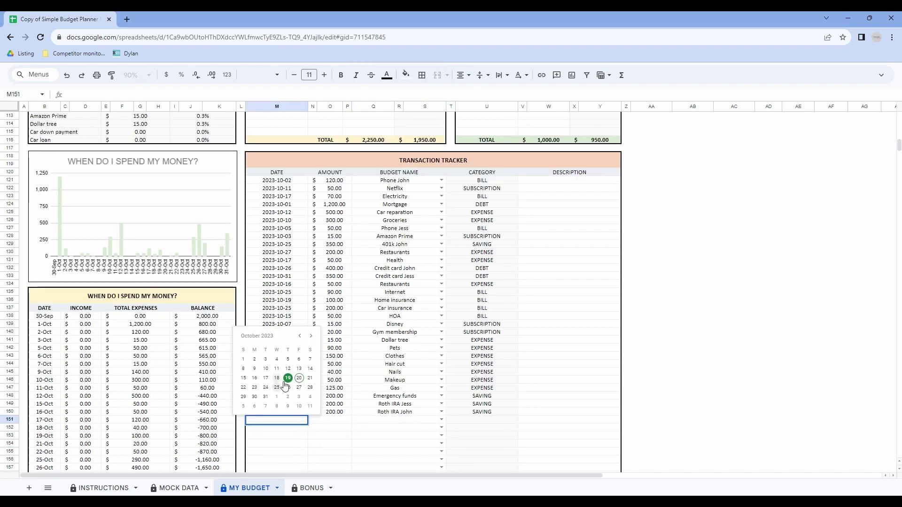
left_click(255, 392)
key("Tab")
type("400")
key("Tab")
type("car")
left_click(388, 394)
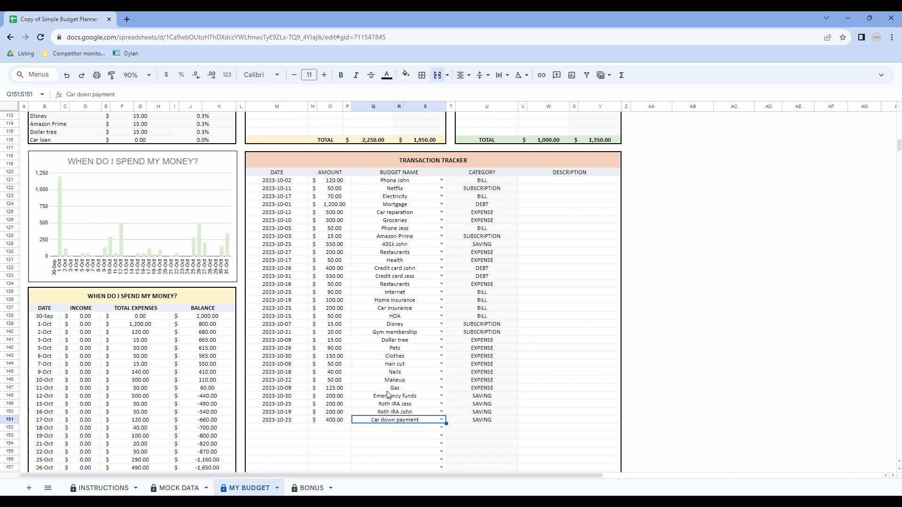
Log a 300 Car loan transaction dated 2023-10-23 in the tracker's next row
double_click(282, 428)
left_click(256, 392)
key("Tab")
type("300")
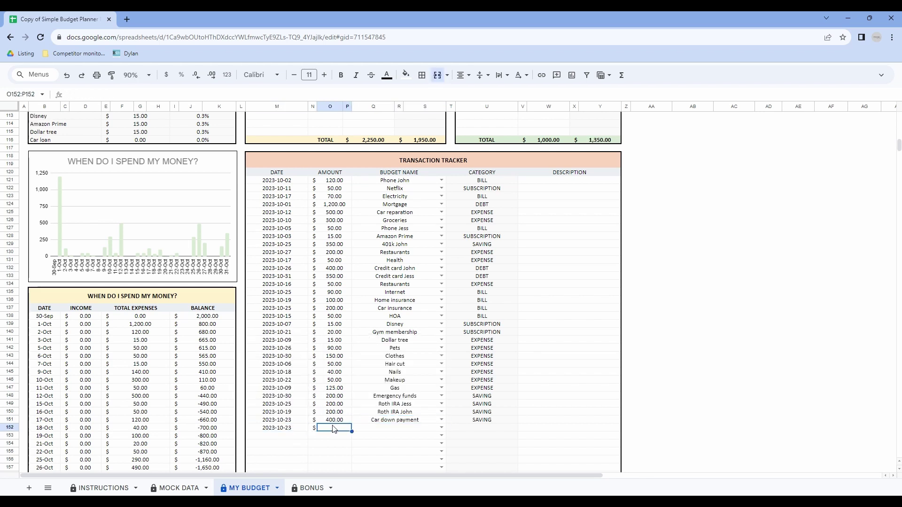
key("Tab")
type("car")
left_click(400, 413)
Log a 2000 income transaction dated 2023-10-05 in the tracker's next row, choosing the first paycheck budget name
scroll(393, 263, "down", 7)
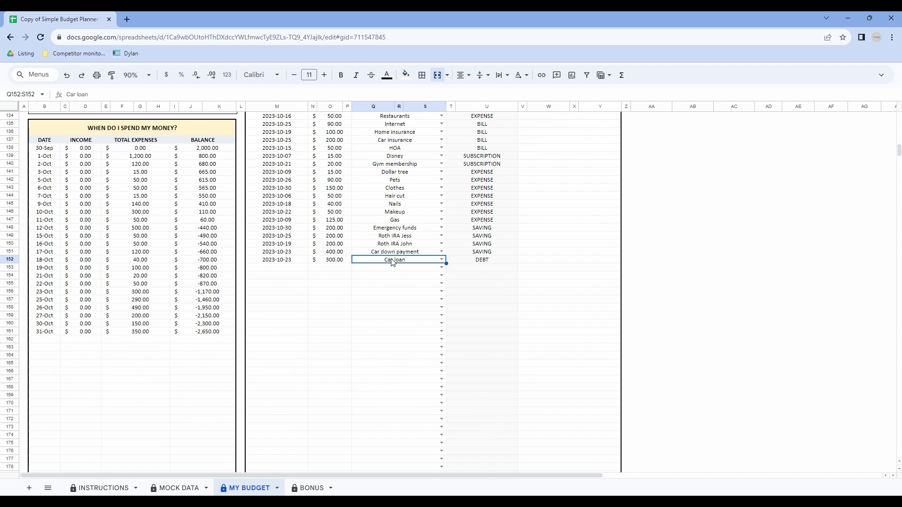
scroll(393, 263, "up", 2)
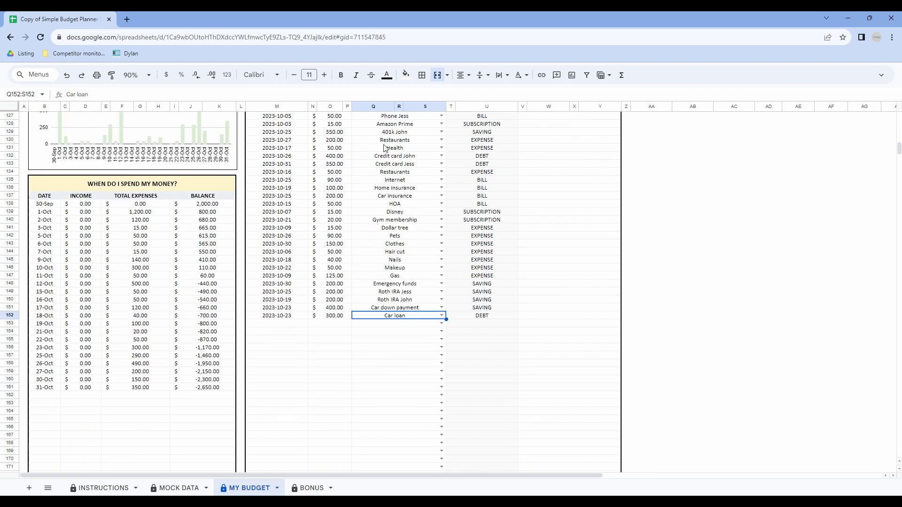
left_click(285, 328)
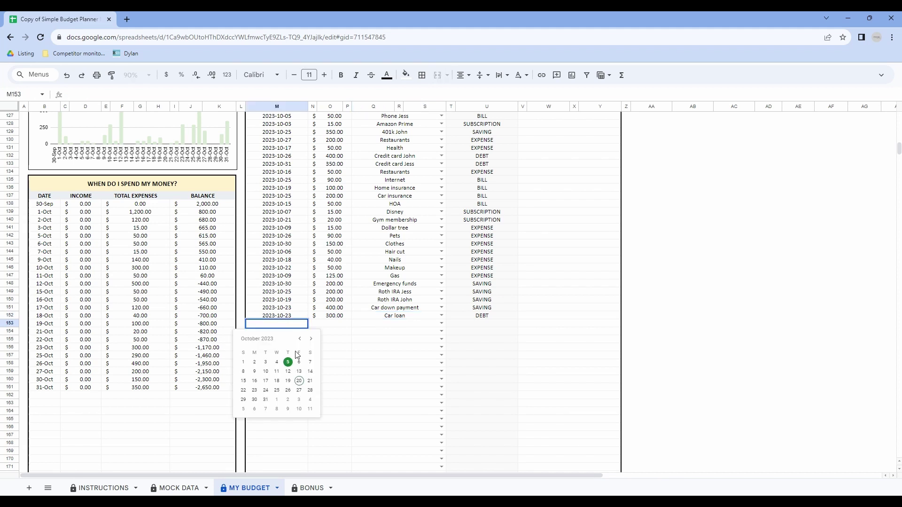
left_click(287, 362)
left_click(332, 324)
type("2000")
left_click(442, 324)
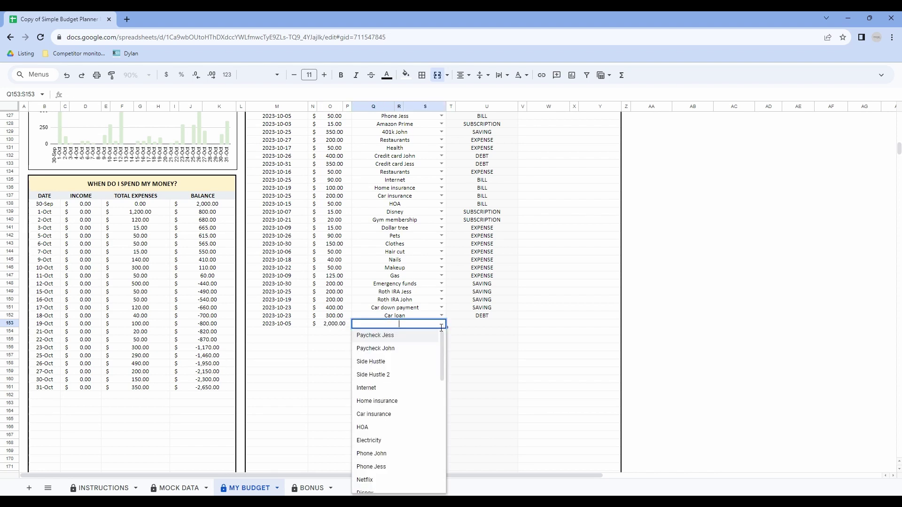
left_click(383, 337)
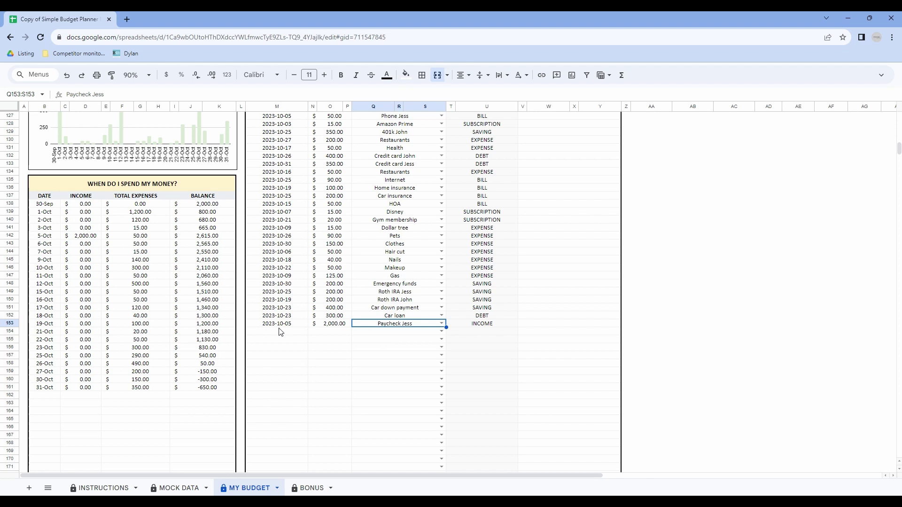
Log a 2000 income transaction dated 2023-10-12 in the tracker's next row, choosing the second person's paycheck budget name
double_click(280, 332)
left_click(288, 379)
left_click(330, 331)
type("2000")
left_click(441, 332)
left_click(382, 353)
Log a 2000 income transaction dated 2023-10-19 in the tracker's next row, choosing the first person's paycheck budget name
double_click(277, 340)
left_click(288, 397)
left_click(330, 339)
type("2000")
left_click(441, 339)
left_click(382, 351)
Log a 2000 income transaction dated 2023-10-26 in the tracker's next row, choosing the second person's paycheck budget name
double_click(278, 348)
left_click(287, 414)
left_click(333, 350)
type("2000")
left_click(441, 347)
left_click(383, 372)
Log a 500 Side Hustle transaction dated 2023-10-10 in the tracker's next row
double_click(277, 355)
left_click(269, 403)
left_click(332, 355)
type("500")
left_click(443, 357)
left_click(371, 393)
Log a 600 Side Hustle 2 transaction dated 2023-10-24 in the tracker's next row
double_click(277, 364)
left_click(269, 429)
left_click(333, 364)
type("600")
left_click(441, 363)
left_click(388, 413)
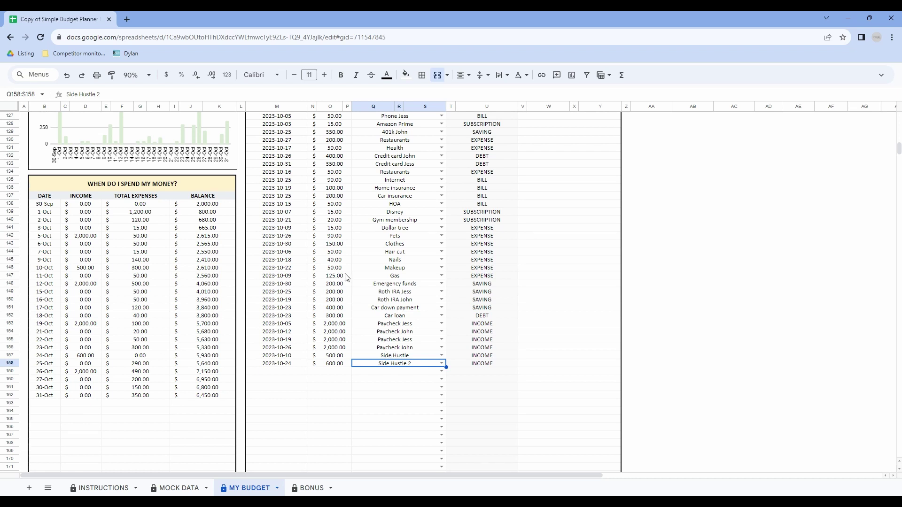
Review the spending breakdown, the daily income and expense table, and the October dashboard's summary, income and balance charts
scroll(346, 277, "up", 10)
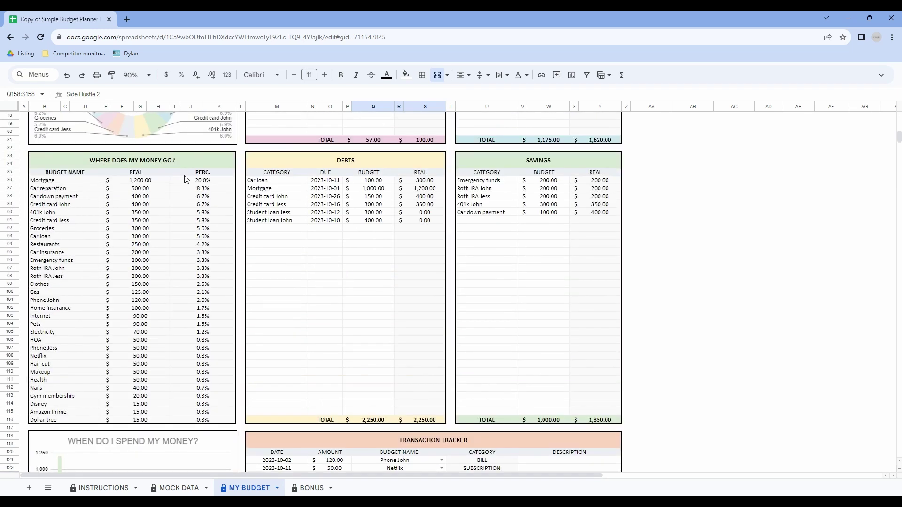
scroll(155, 163, "up", 1)
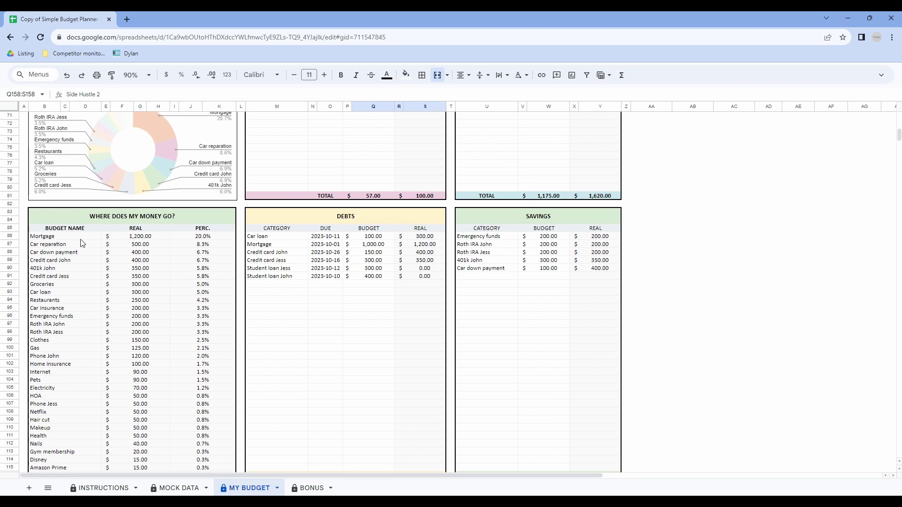
left_click_drag(83, 236, 70, 396)
left_click_drag(136, 237, 137, 413)
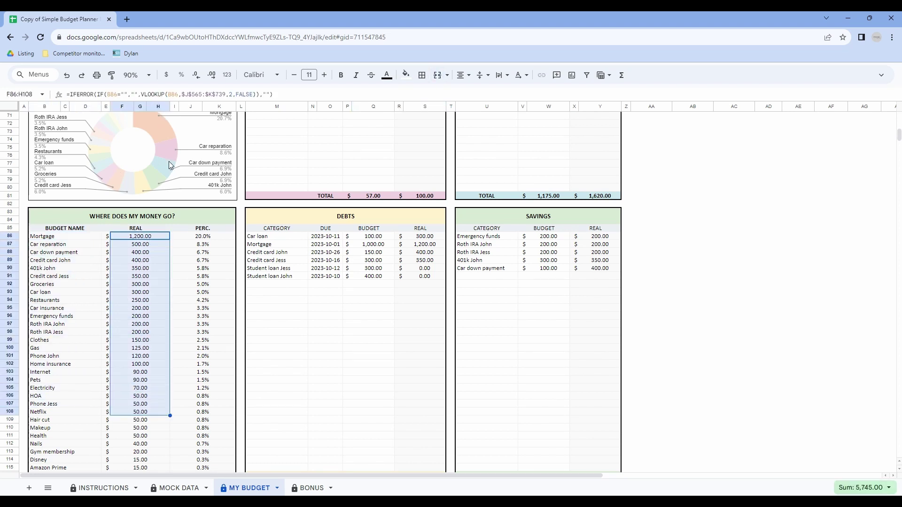
scroll(168, 162, "down", 7)
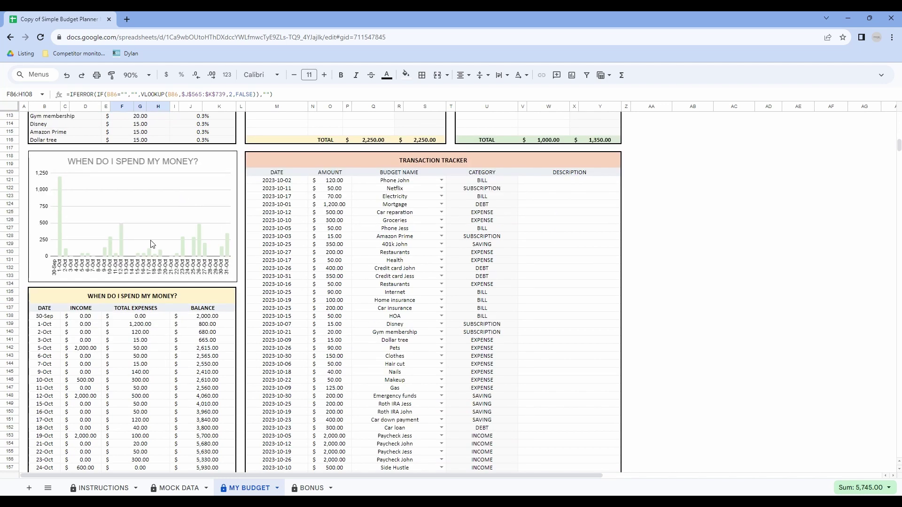
left_click_drag(45, 316, 53, 444)
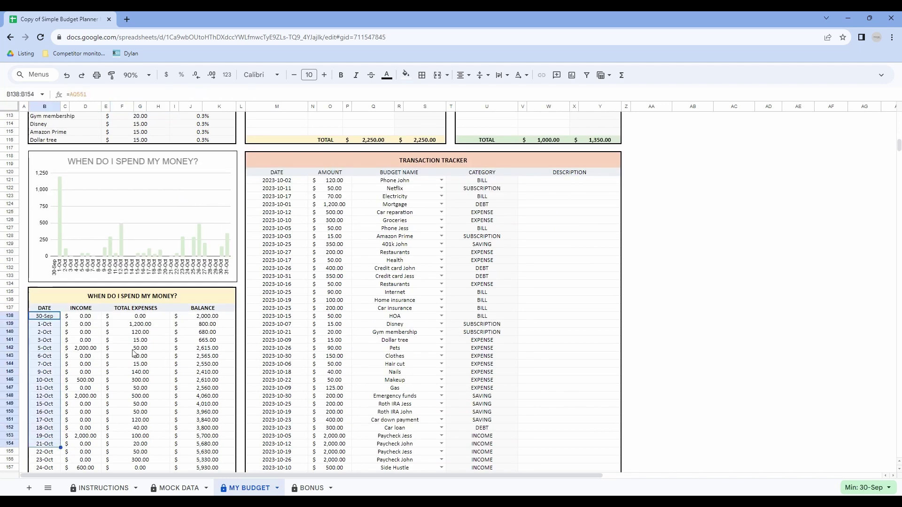
left_click_drag(140, 317, 141, 443)
scroll(235, 236, "down", 2)
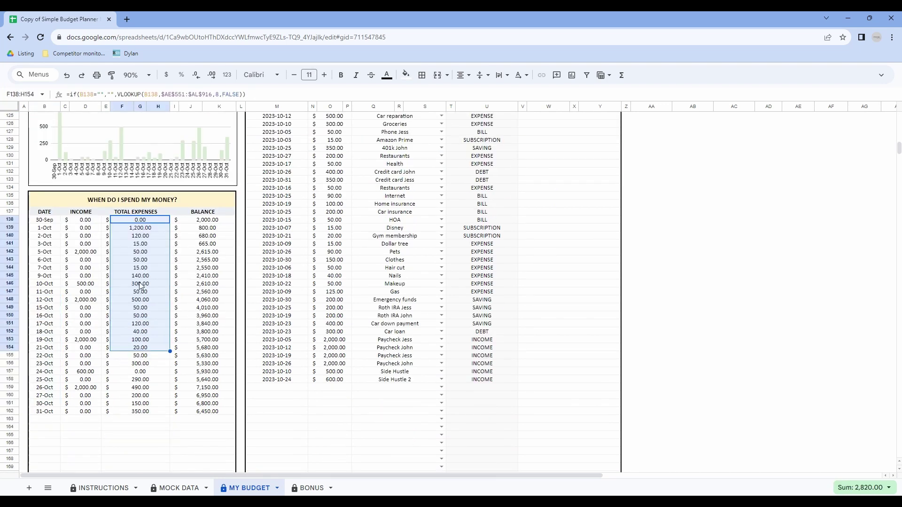
scroll(334, 216, "up", 1)
scroll(335, 216, "up", 20)
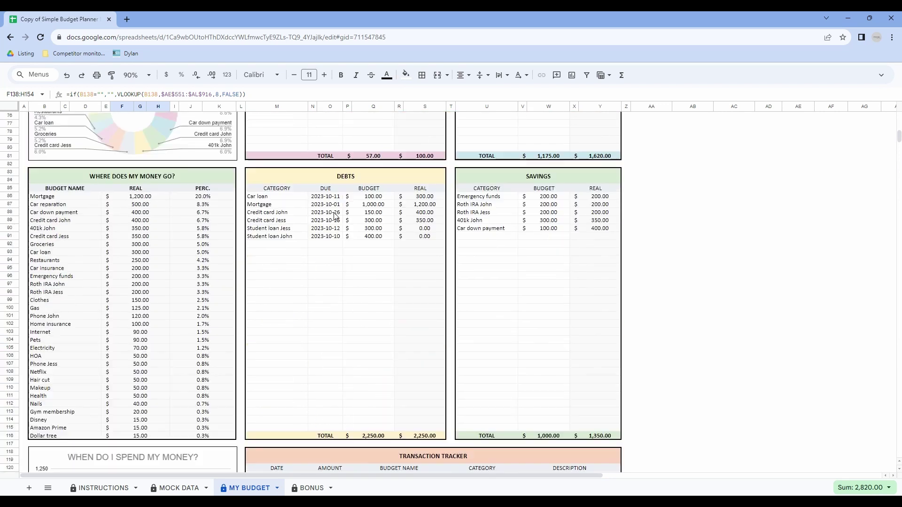
scroll(334, 216, "up", 1)
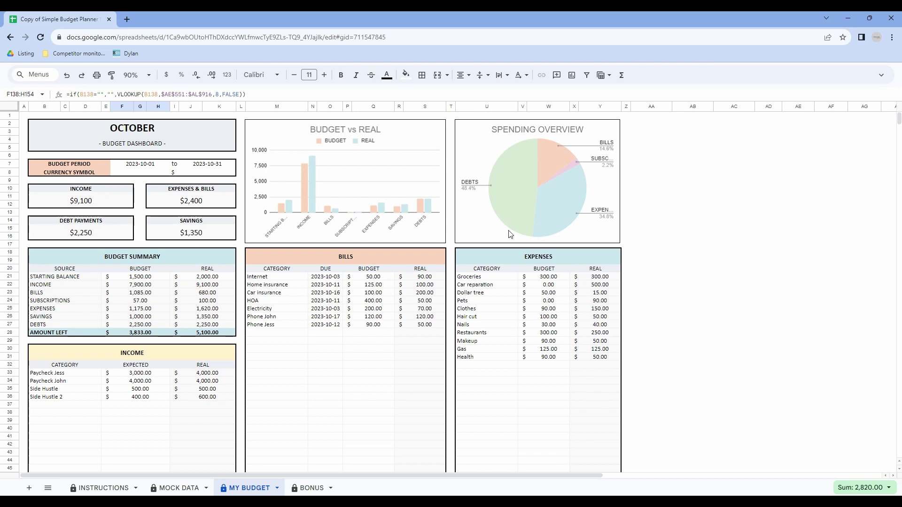
scroll(240, 305, "down", 5)
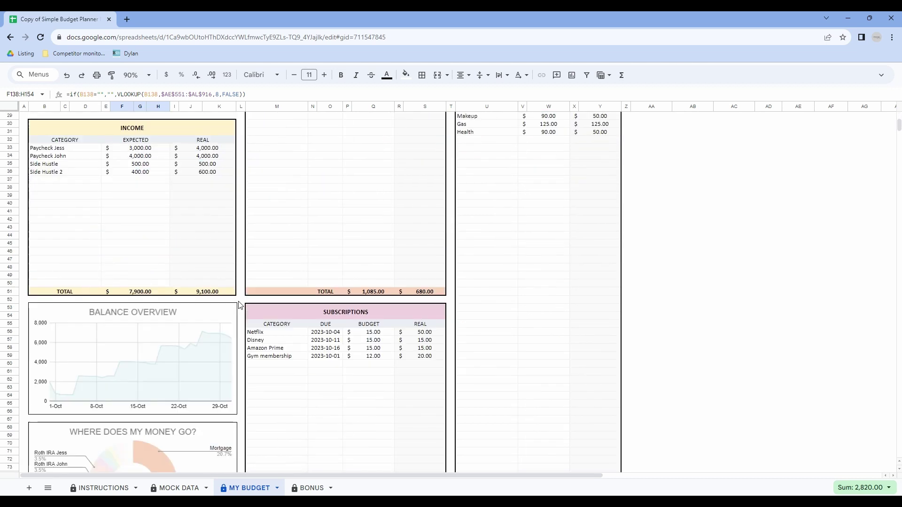
scroll(239, 305, "down", 2)
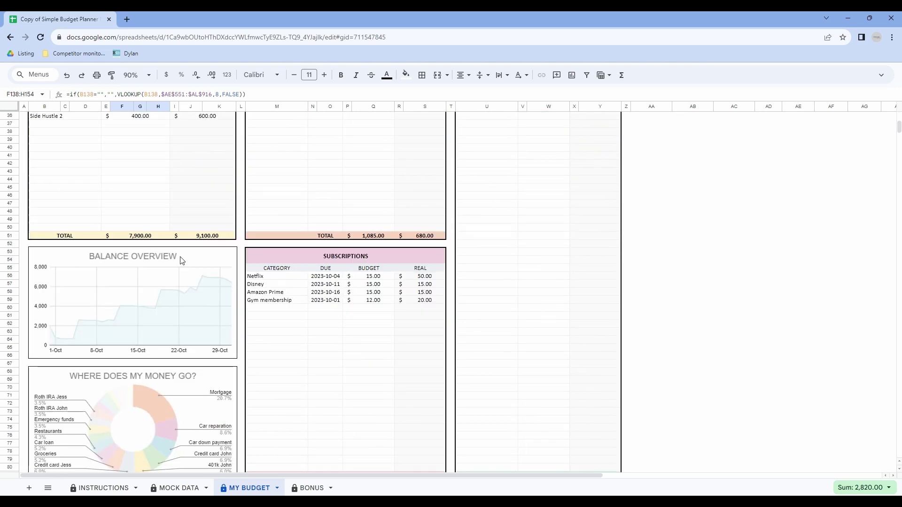
Switch to the BONUS sheet and examine the Saving Goals title, currency symbol and Funds Overview goal entries
key("ctrl+shift+Page_Down")
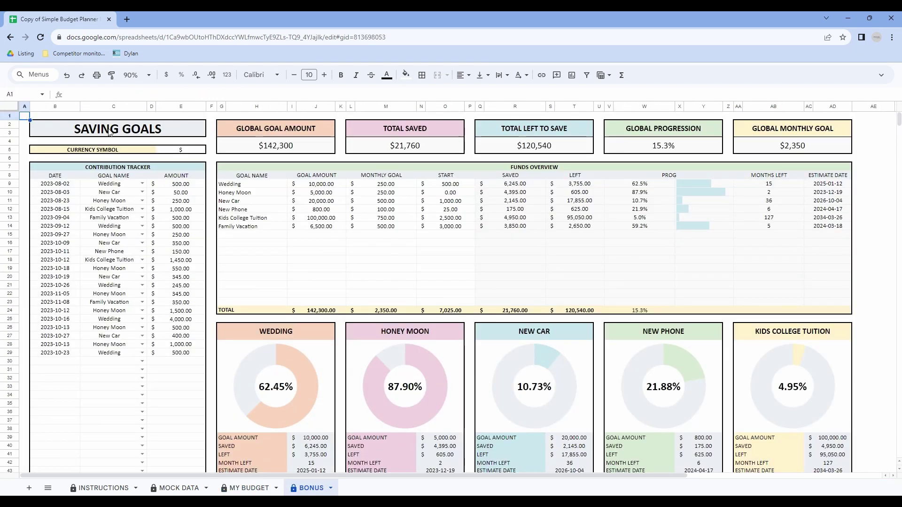
left_click(70, 121)
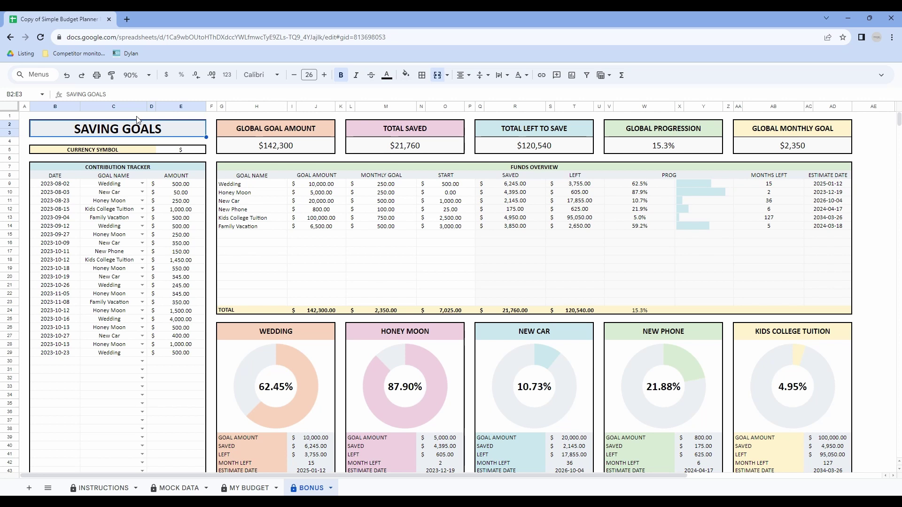
left_click_drag(97, 150, 166, 152)
left_click(181, 153)
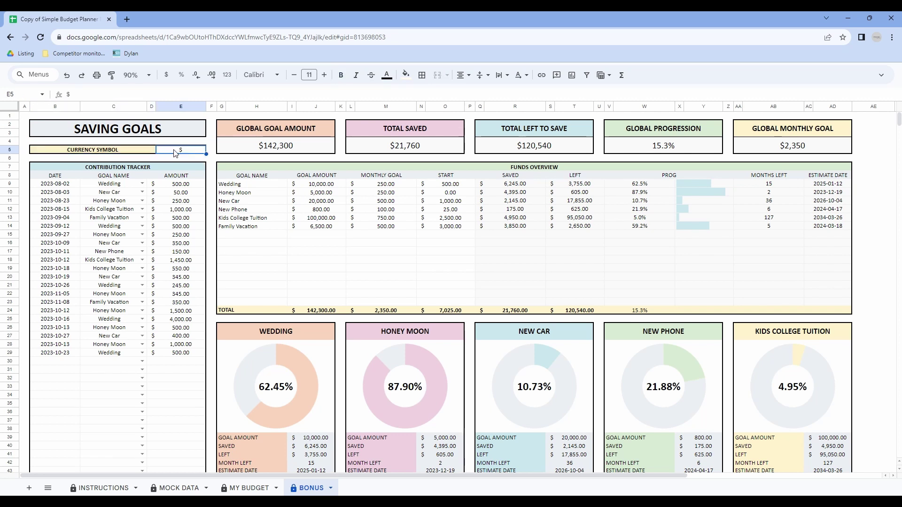
left_click_drag(247, 185, 462, 266)
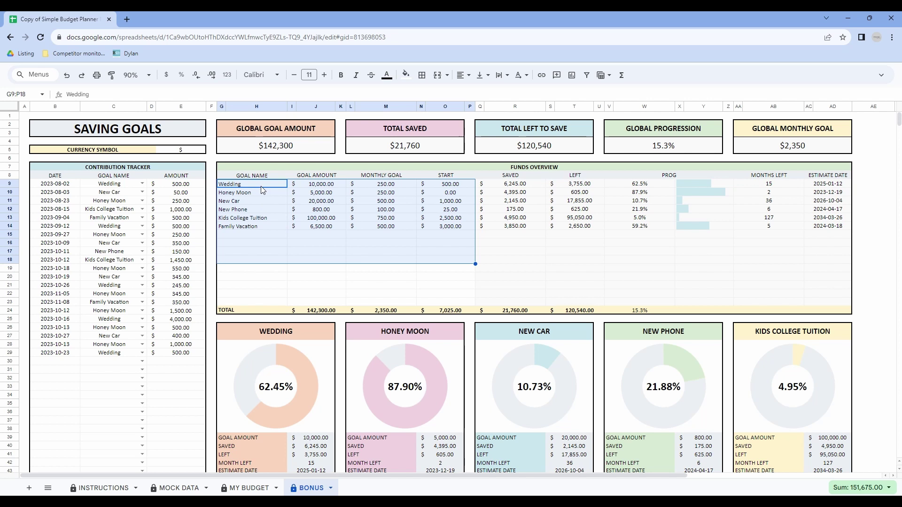
left_click(454, 168)
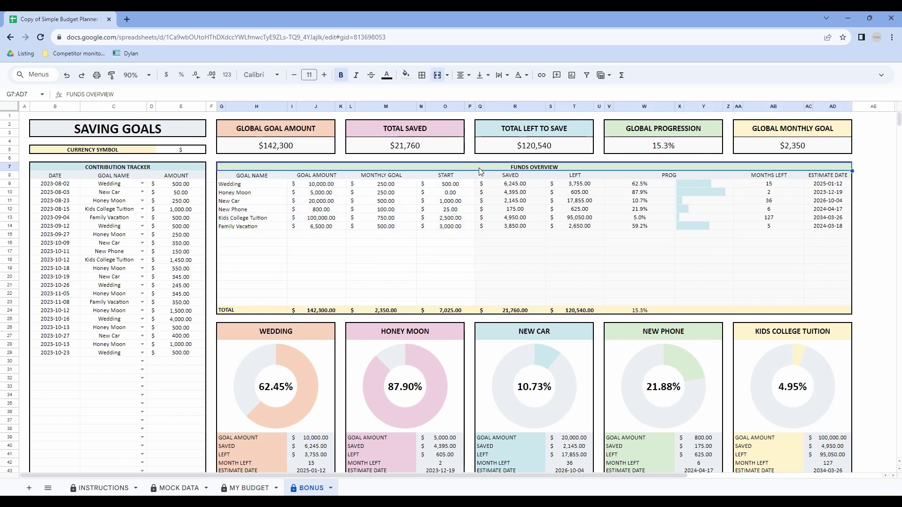
left_click_drag(271, 191, 262, 239)
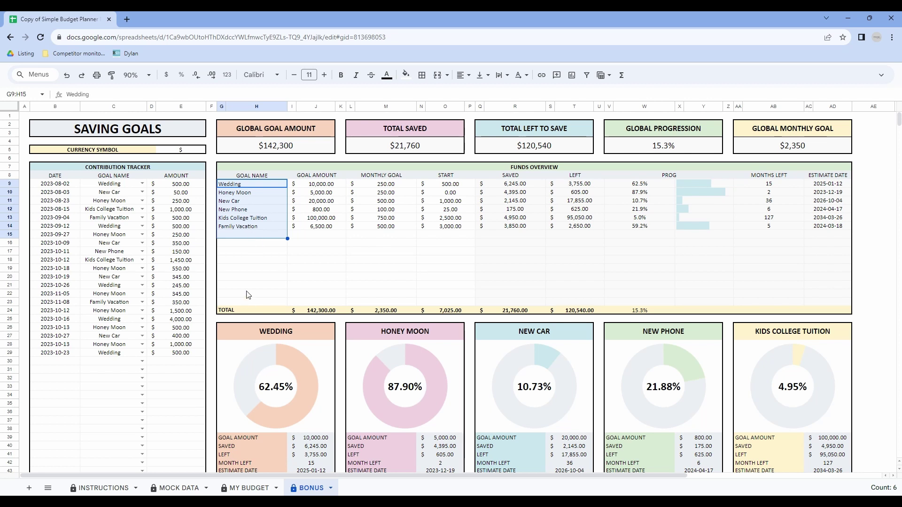
Add a New home goal with a goal amount of 20000 in the first empty Funds Overview row
left_click(262, 240)
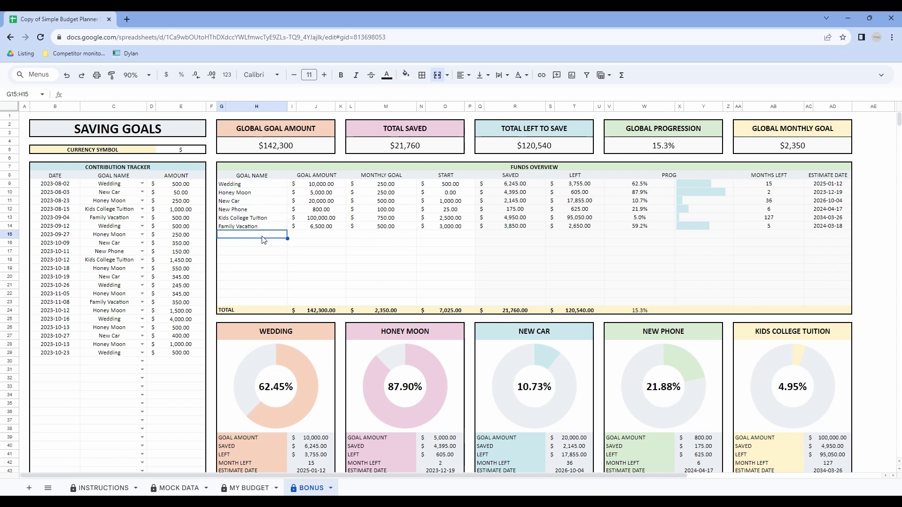
type("New home")
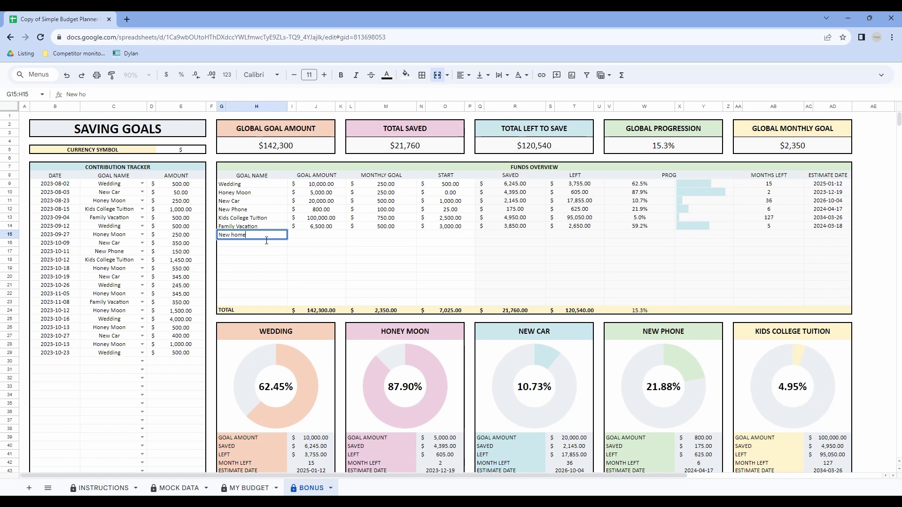
key("Tab")
key("Tab")
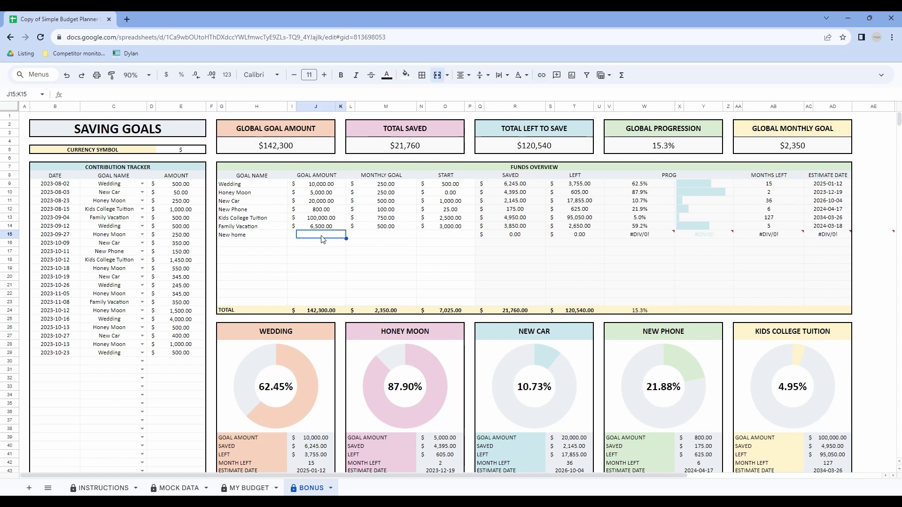
type("20000")
key("Return")
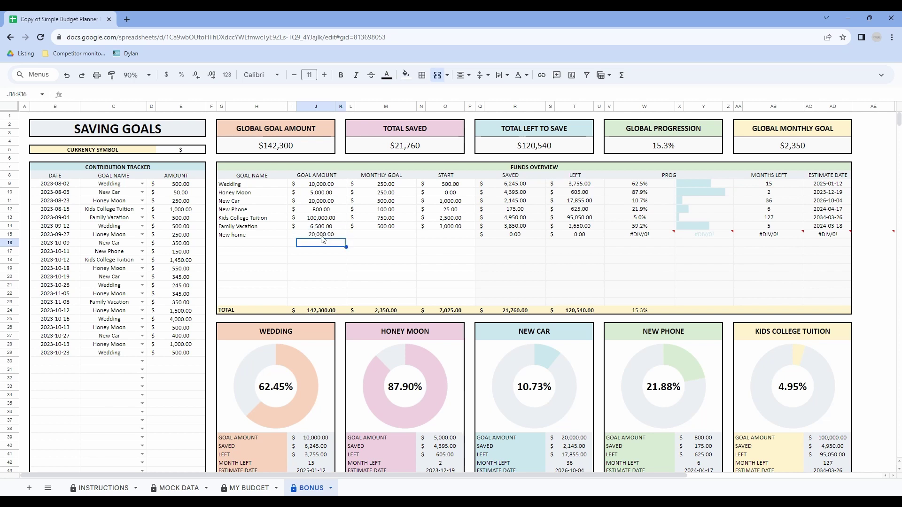
Set the New home goal's monthly goal to 500 and its start amount to 5000
left_click(392, 236)
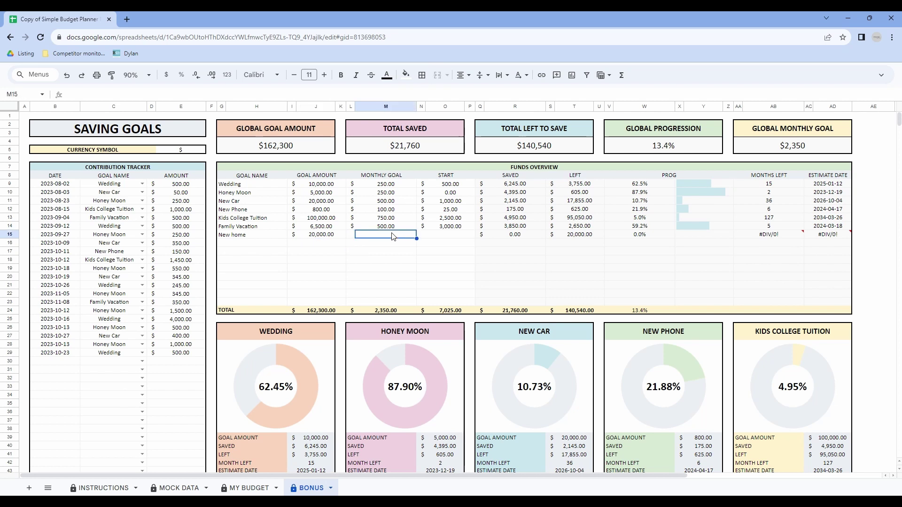
type("500")
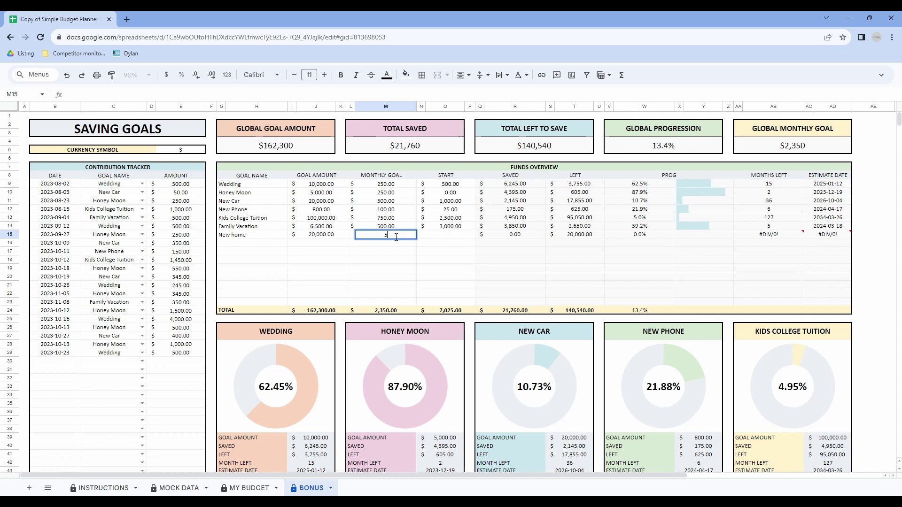
key("Return")
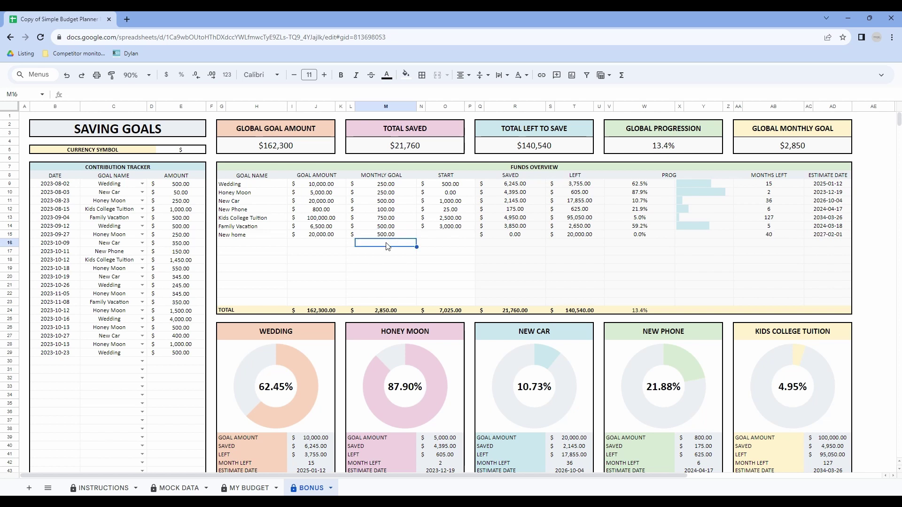
left_click(454, 236)
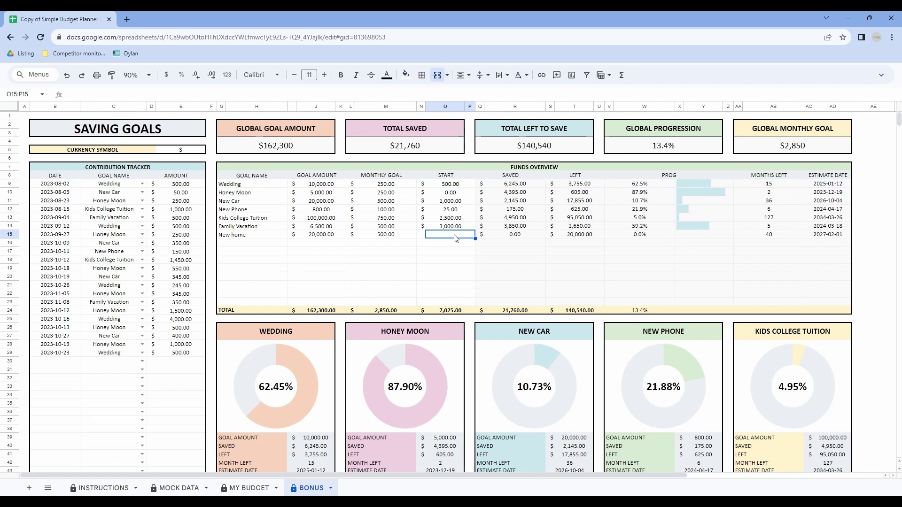
type("5000")
key("Return")
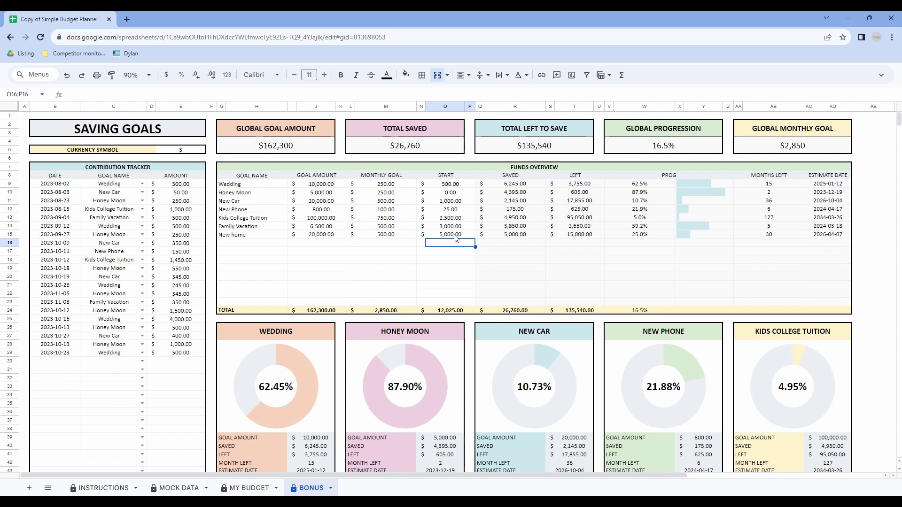
Log a 1000 contribution to the New home goal dated 2023-10-19 in the Contribution Tracker's next row
left_click_drag(515, 184, 828, 305)
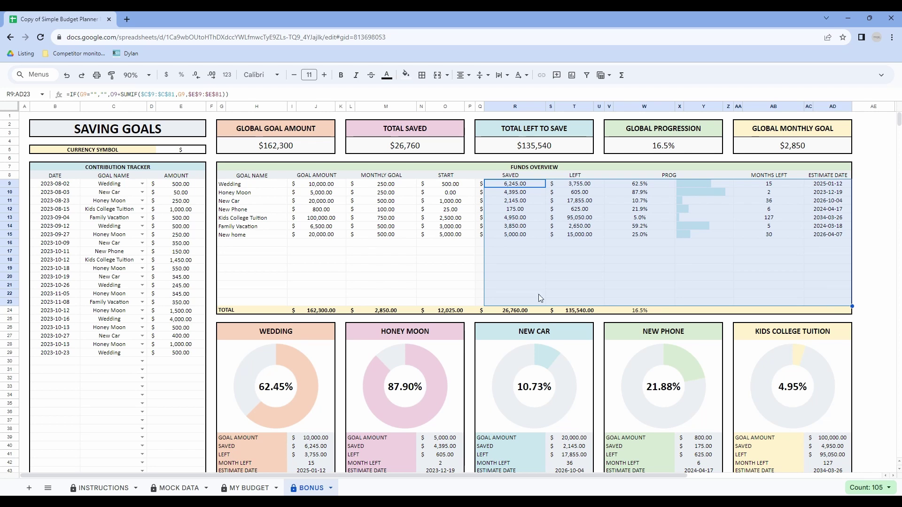
left_click_drag(74, 168, 111, 464)
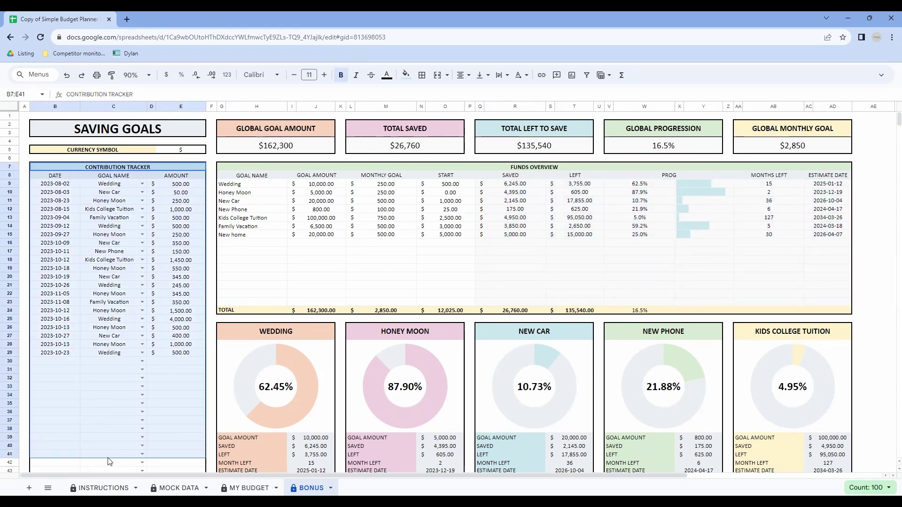
left_click(62, 364)
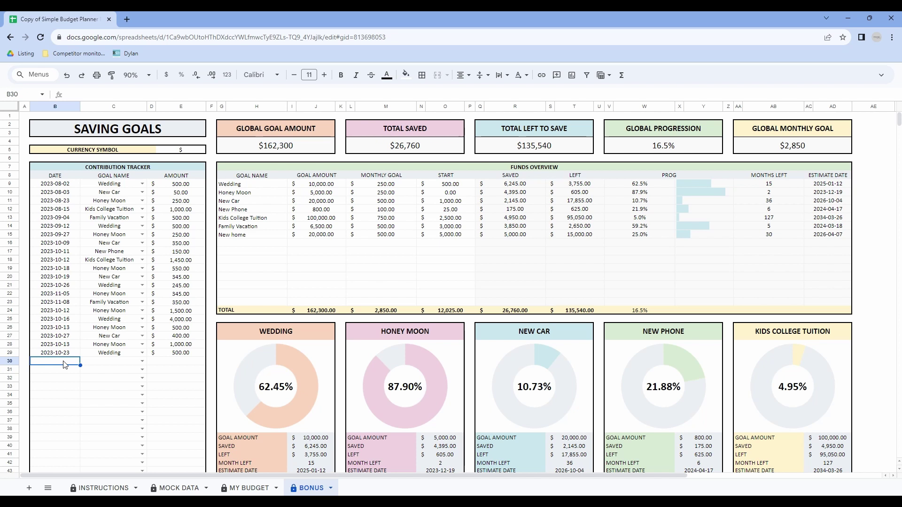
double_click(67, 364)
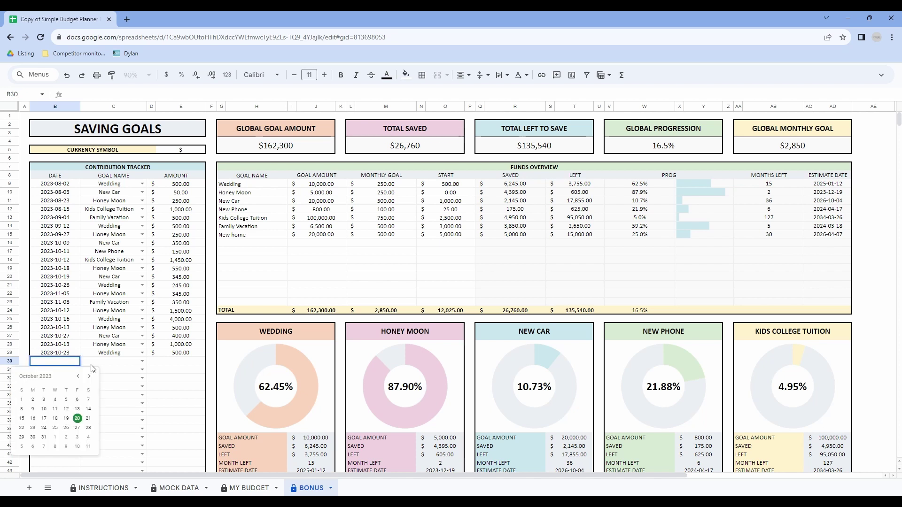
left_click(65, 419)
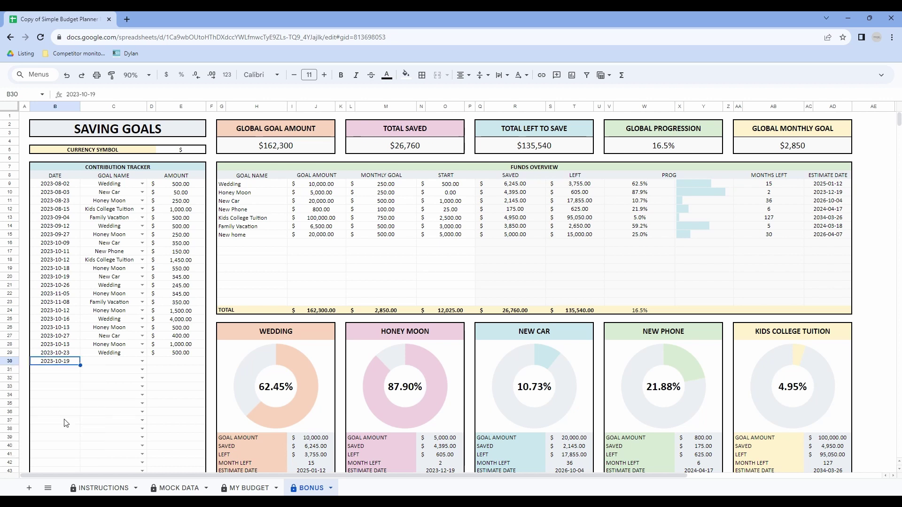
left_click(143, 363)
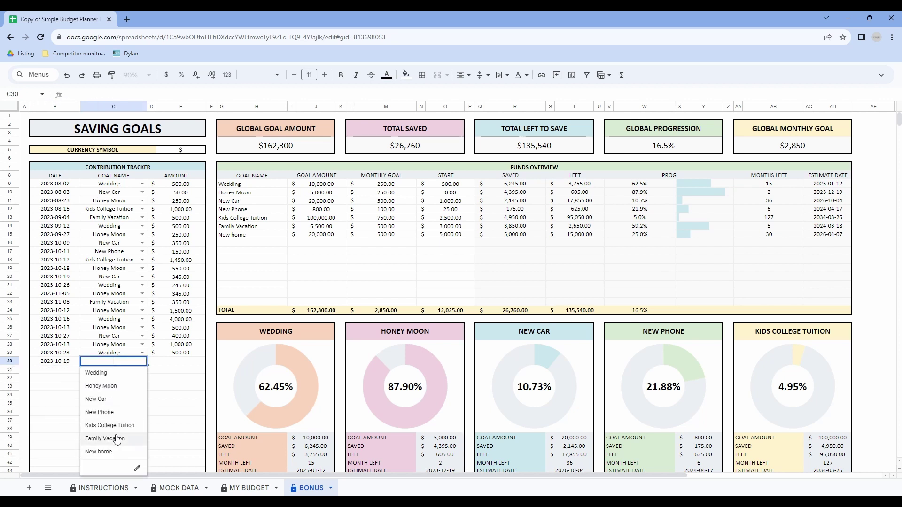
left_click(106, 453)
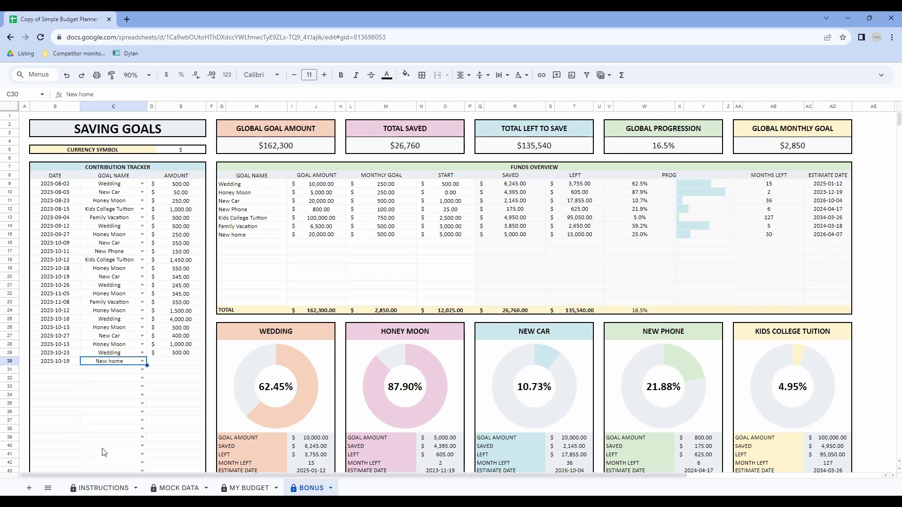
left_click(179, 364)
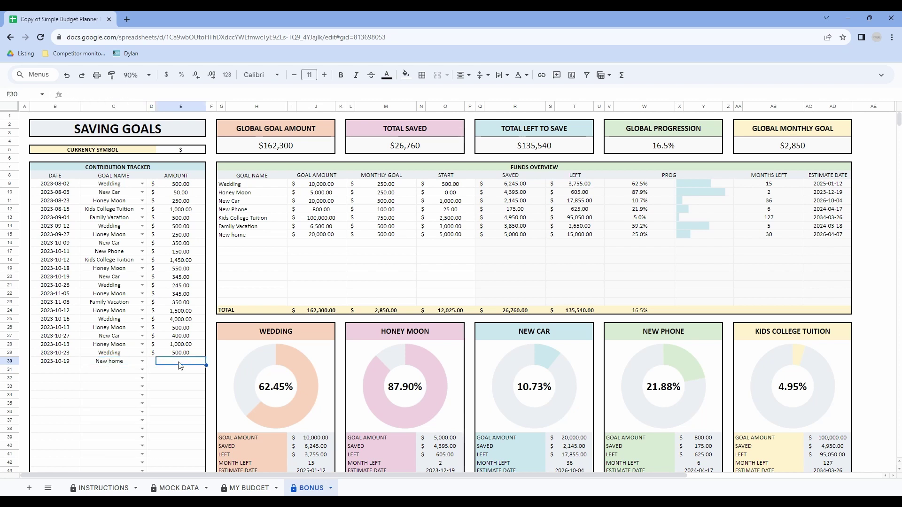
type("1000")
key("Return")
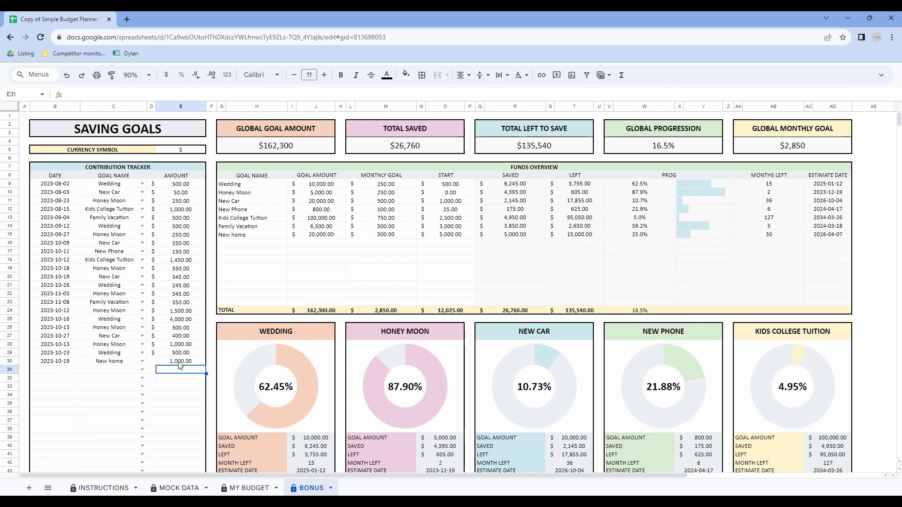
Log a 500 contribution to Kids College Tuition dated 2023-10-17 in the Contribution Tracker's first empty row
scroll(52, 222, "down", 3)
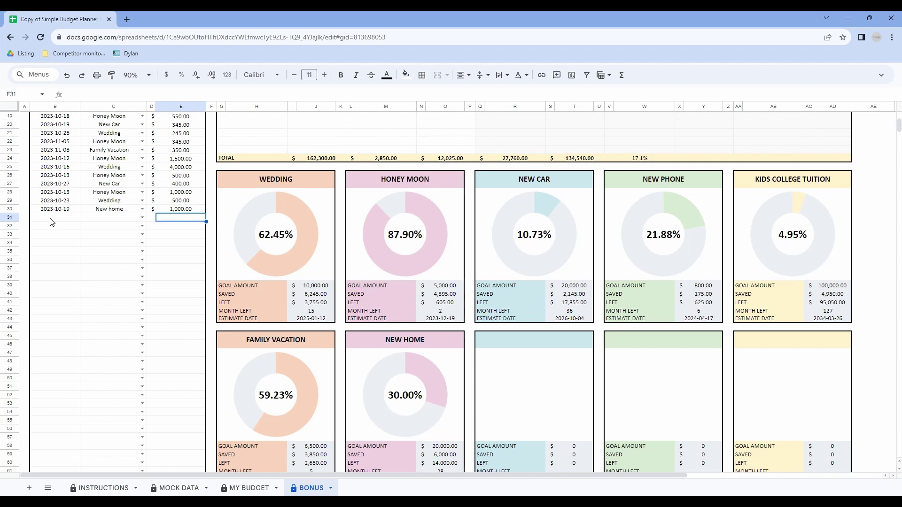
double_click(50, 218)
left_click(47, 278)
left_click(142, 217)
left_click(101, 280)
left_click(180, 218)
type("500")
key("Return")
Add a Family Vacation contribution of 1000 dated 2023-10-19 in the Contribution Tracker's next empty row
double_click(50, 226)
left_click(70, 287)
left_click(142, 226)
left_click(101, 301)
left_click(181, 226)
type("1000")
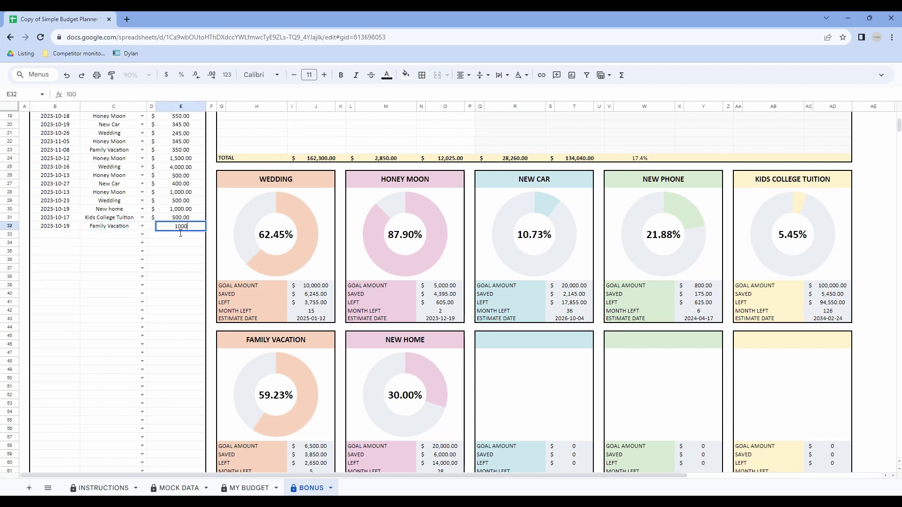
key("Return")
Record a 500 contribution to New Phone dated 2023-10-23 in the next empty Contribution Tracker row
double_click(51, 234)
left_click(35, 303)
left_click(142, 235)
left_click(106, 285)
left_click(172, 235)
type("50")
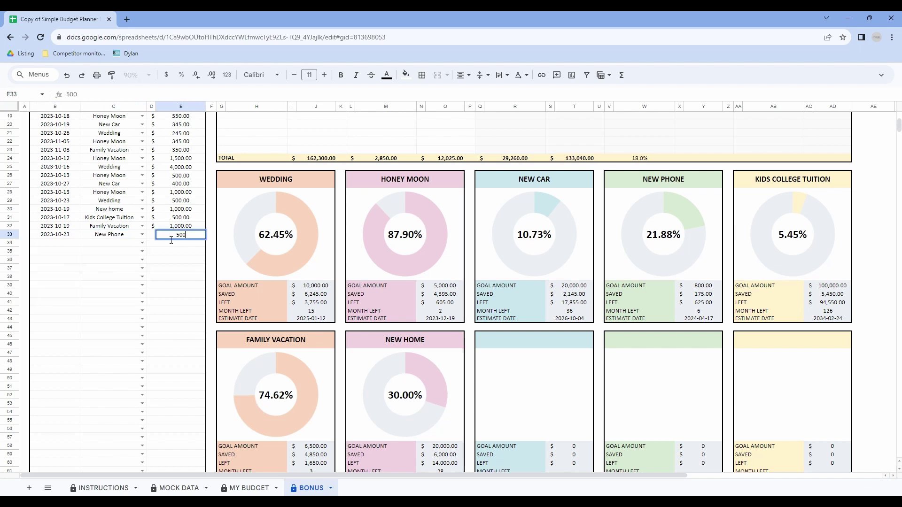
type("0")
key("Return")
Log a 1000 contribution to the Wedding goal dated 2023-10-18 in the Contribution Tracker's next row
double_click(50, 243)
double_click(51, 243)
left_click(58, 304)
left_click(142, 243)
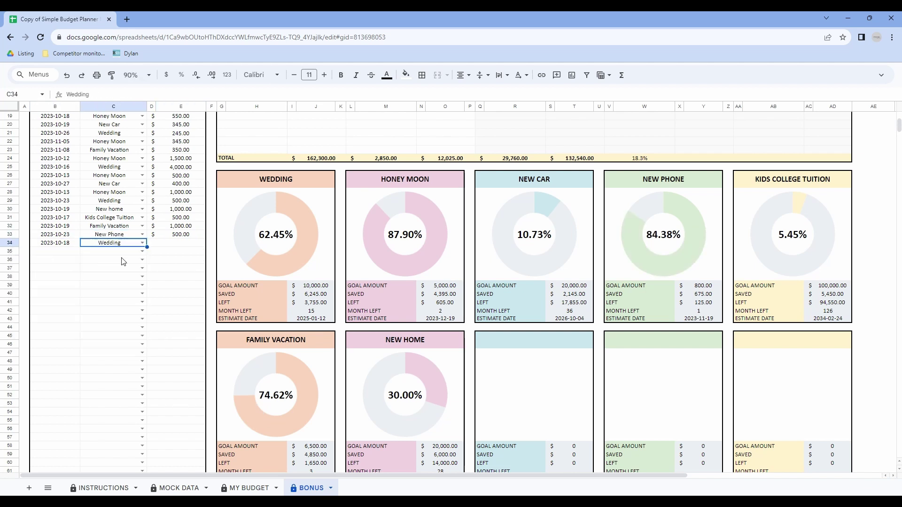
left_click(143, 254)
left_click(180, 243)
type("1000")
key("Return")
Add a second Kids College Tuition contribution of 5000 dated 2023-10-24 below the Wedding entry
double_click(51, 251)
left_click(47, 320)
left_click(142, 252)
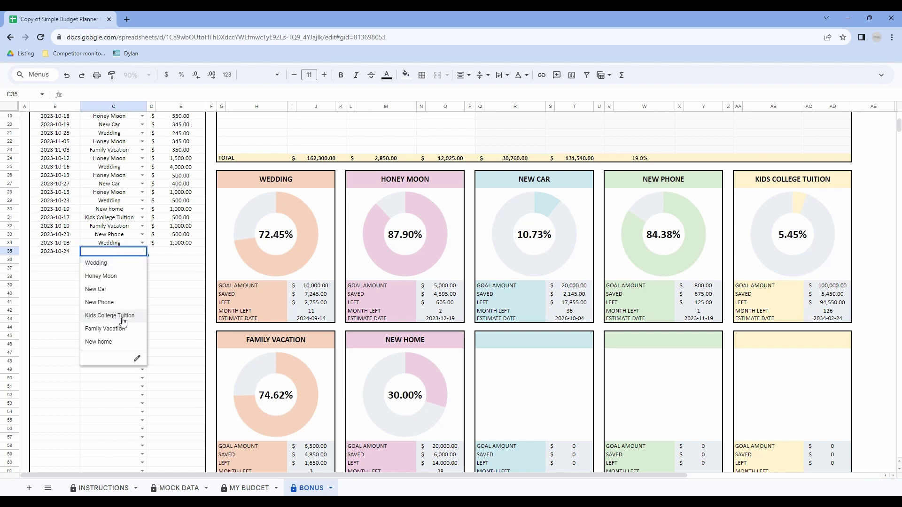
left_click(124, 316)
left_click(171, 251)
type("5000")
key("Return")
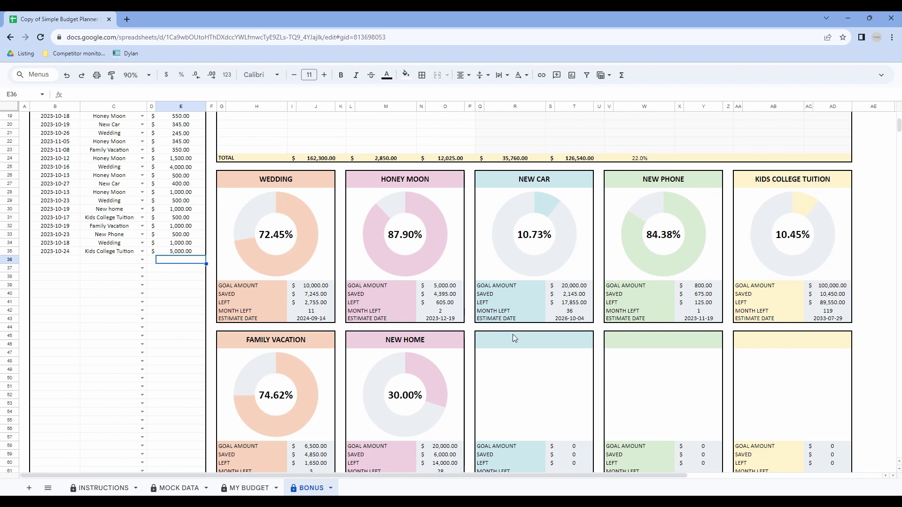
Examine the Funds Overview and the goal cards, including the Wedding goal's months left and estimate date
scroll(513, 337, "up", 6)
scroll(519, 339, "down", 2)
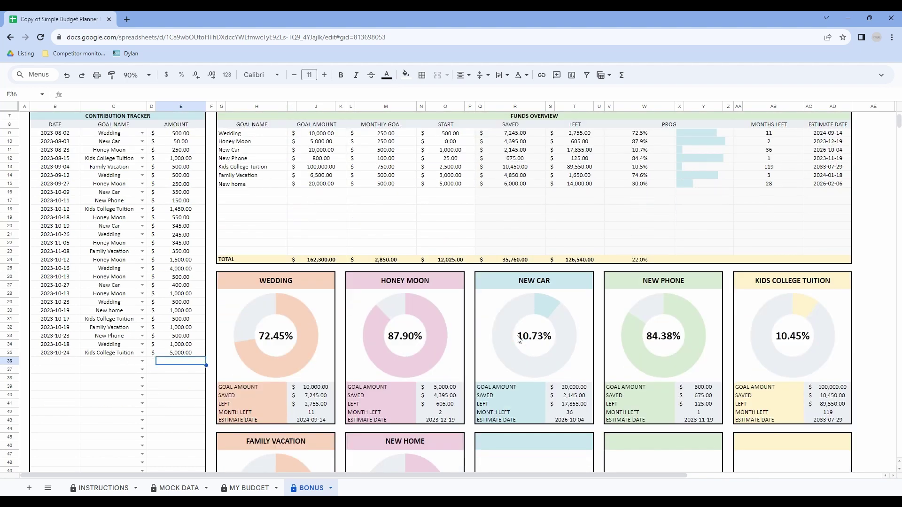
scroll(518, 339, "down", 4)
left_click(323, 317)
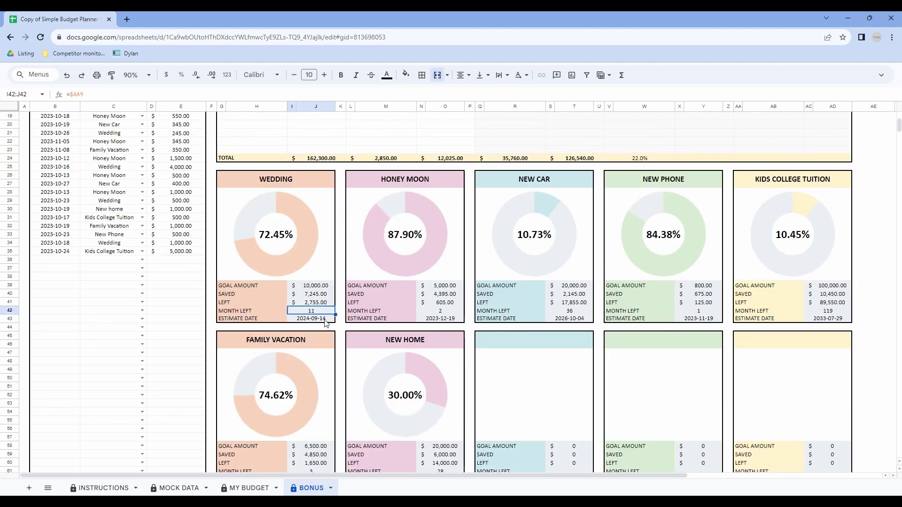
scroll(492, 302, "up", 6)
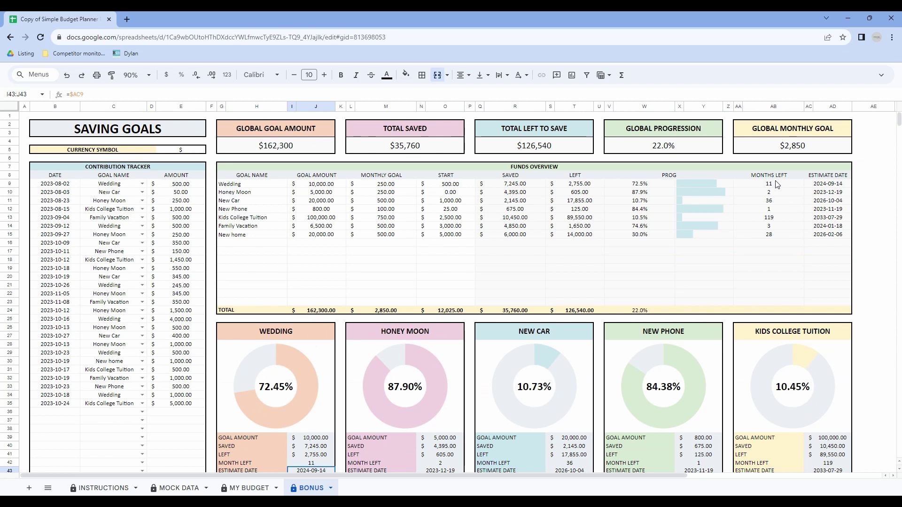